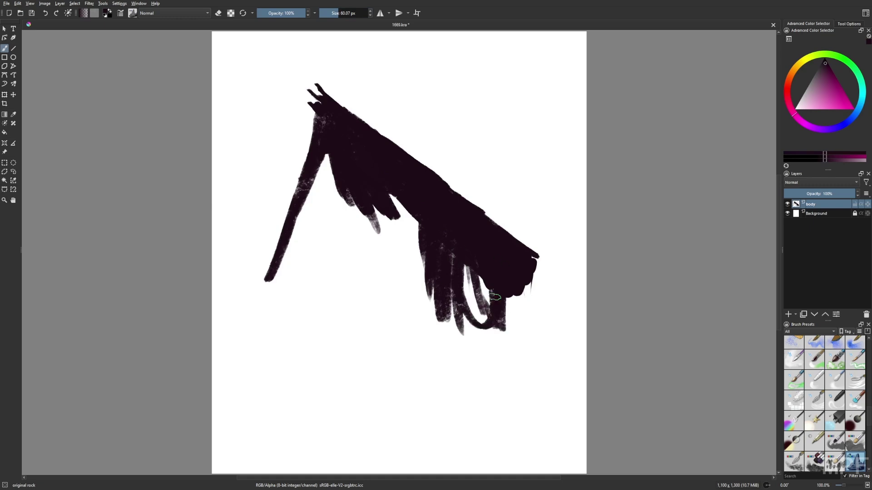
Step: Extend the fringe at the hood's wide end and trim the loose strands under its middle into a smooth curve
left_click_drag(513, 295, 512, 335)
left_click_drag(533, 268, 528, 302)
key("slash")
mouse_move(338, 191)
left_mouse_down()
mouse_move(388, 210)
mouse_move(331, 151)
left_mouse_up()
Step: Paint ragged strands along the hood's fringe and below its narrow front edge with a brush of about 25 px
right_click(394, 284)
left_click(359, 319)
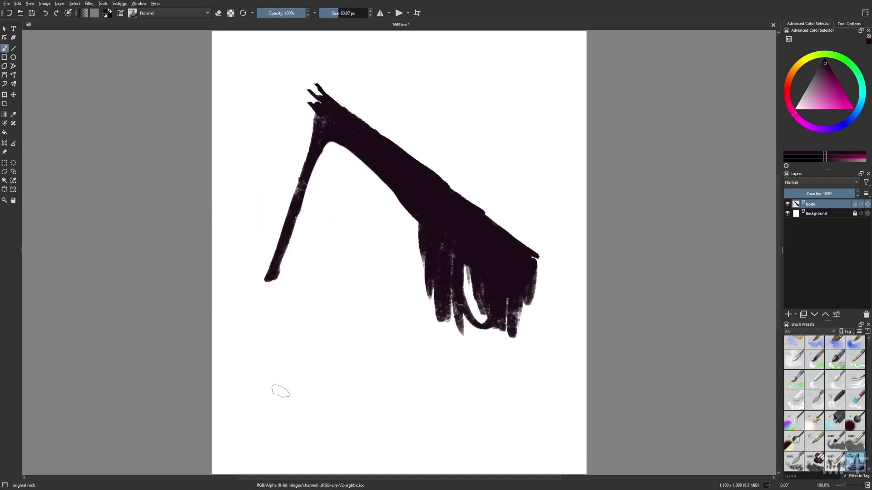
key("m")
key("bracketleft")
left_click_drag(260, 258, 269, 331)
left_click_drag(319, 283, 312, 356)
left_click_drag(334, 268, 321, 356)
left_click_drag(435, 163, 379, 246)
left_click_drag(393, 207, 473, 144)
mouse_move(481, 163)
left_mouse_down()
mouse_move(517, 275)
mouse_move(500, 365)
mouse_move(518, 283)
mouse_move(510, 366)
left_mouse_up()
key("ctrl+z")
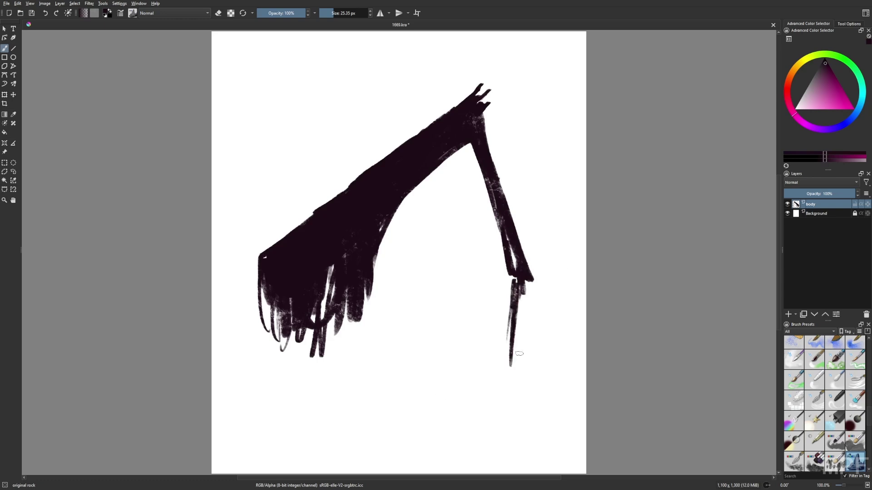
Step: On a new body layer beneath the hood, outline the robed figure in near-black with the Basic-5 Size brush
key("ctrl+j")
left_click(825, 60)
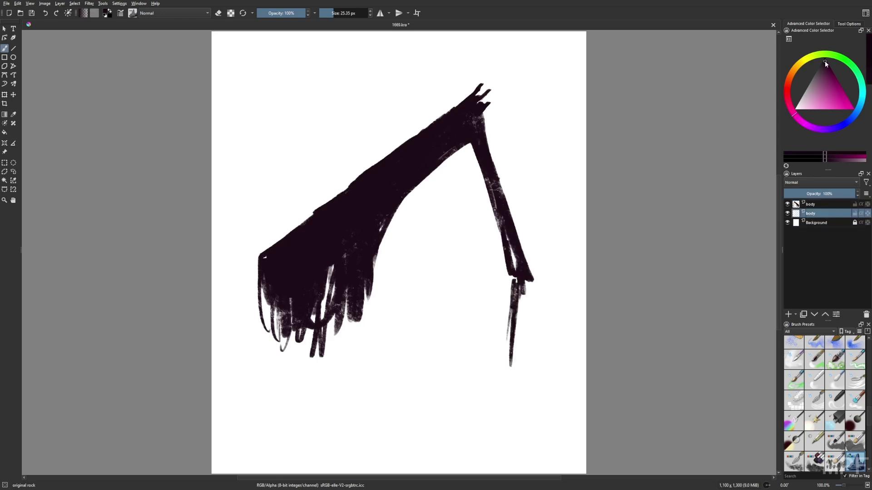
right_click(575, 238)
left_click(547, 198)
mouse_move(469, 151)
left_mouse_down()
mouse_move(513, 279)
mouse_move(398, 208)
left_mouse_up()
left_click_drag(329, 272, 313, 321)
left_click_drag(302, 305, 297, 365)
mouse_move(290, 318)
left_mouse_down()
mouse_move(282, 418)
mouse_move(265, 473)
left_mouse_up()
left_click_drag(512, 277, 504, 472)
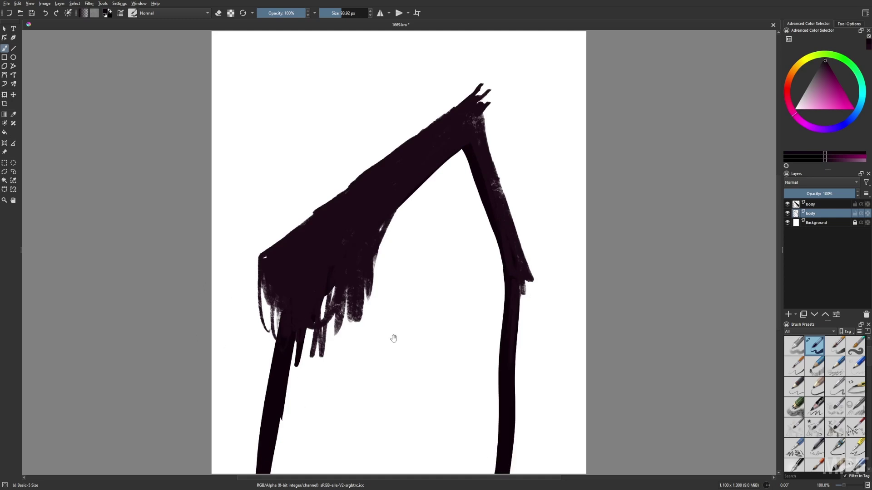
Step: Fill the outlined body with near-black and paint its edges and peak inside the hood
left_click_drag(393, 337, 388, 312)
key("f")
left_click(385, 350)
key("m")
key("b")
left_click_drag(290, 354, 280, 468)
left_click_drag(293, 380, 284, 468)
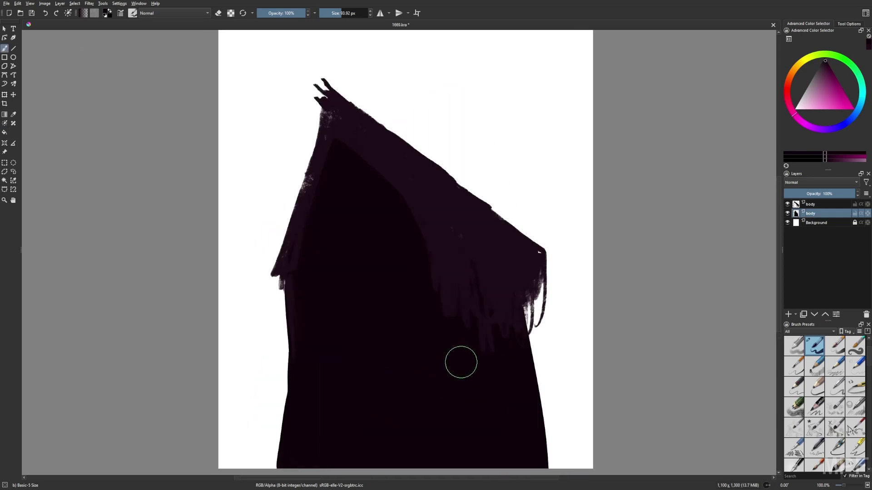
mouse_move(458, 233)
left_mouse_down()
mouse_move(309, 181)
mouse_move(358, 135)
left_mouse_up()
Step: Move the hood layer up toward the top of the canvas and shift the dark body layer up beneath it
key("Page_Up")
key("ctrl+t")
left_click_drag(479, 308, 478, 264)
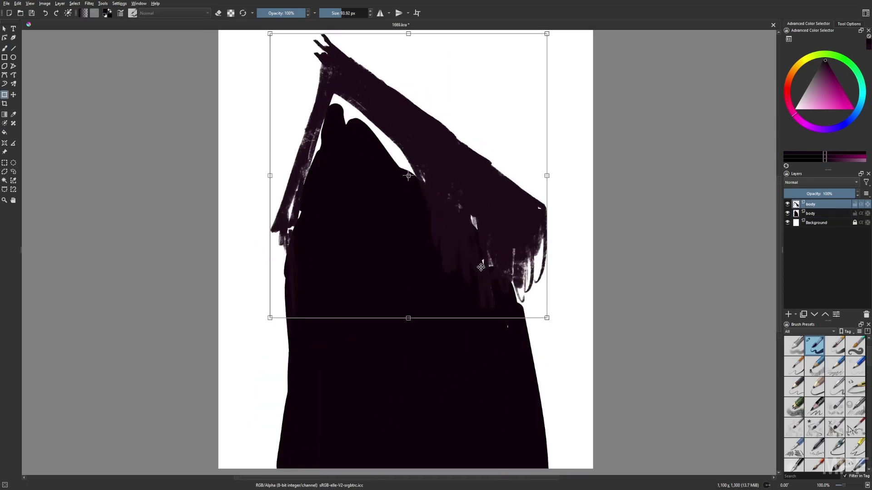
key("Page_Down")
left_click_drag(594, 337, 597, 356)
left_click_drag(512, 389, 511, 366)
Step: Extend both robe edges down to the canvas bottom and fill the gap between them with near-black
key("b")
left_click_drag(493, 277, 520, 281)
left_click_drag(454, 354, 450, 280)
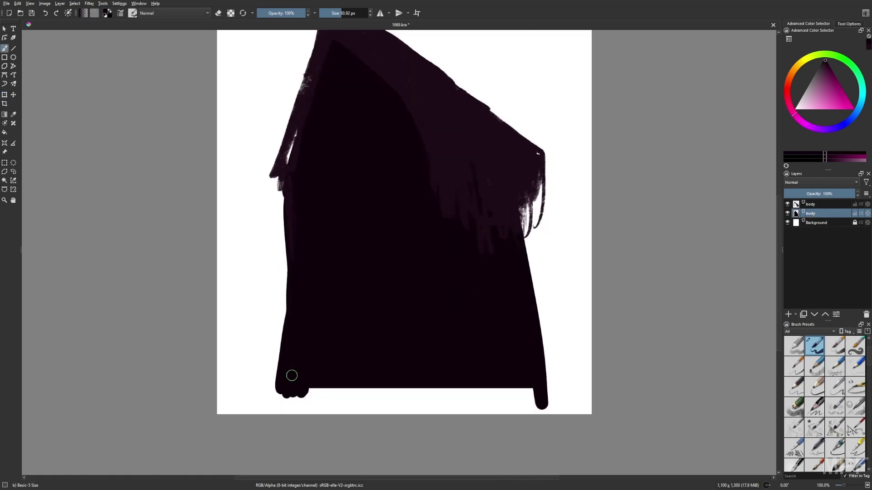
left_click_drag(292, 375, 281, 411)
left_click_drag(530, 375, 542, 411)
key("f")
left_click(383, 406)
scroll(384, 407, "up", 2)
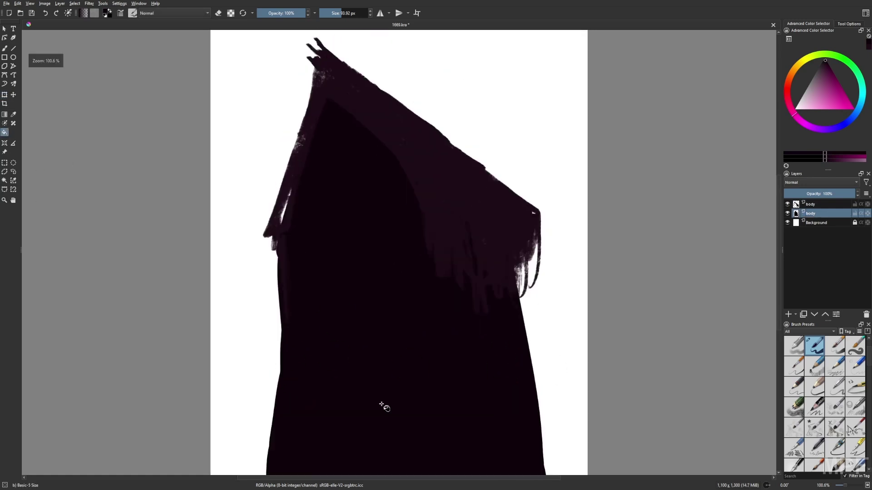
Step: Paint over the white gaps along the hood's narrow edge and within its fringe on the lower body layer
key("b")
left_click_drag(295, 203, 304, 241)
left_click(335, 13)
left_click_drag(303, 137, 300, 158)
left_click_drag(321, 83, 329, 71)
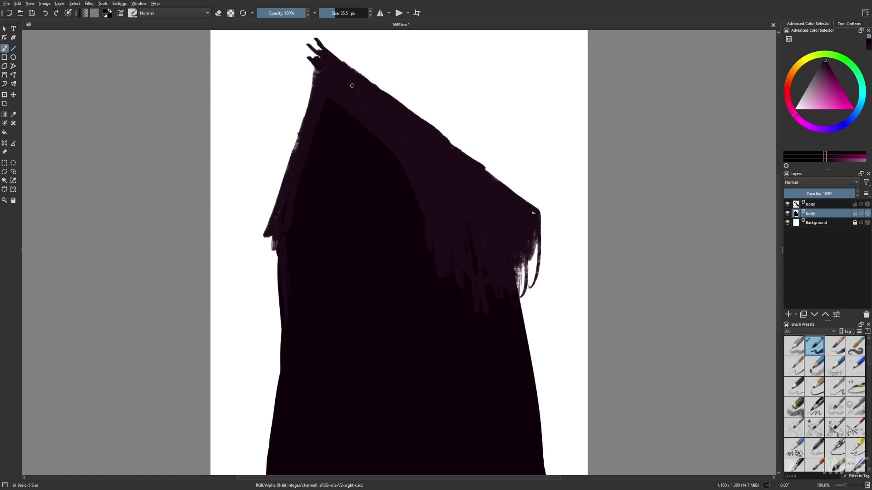
left_click_drag(515, 267, 520, 299)
Step: With the Garner Knife Maybe brush, flare the robe's trailing side out to the canvas edge and smooth the opposite side
right_click(522, 269)
left_click(576, 245)
mouse_move(526, 237)
left_mouse_down()
mouse_move(527, 329)
mouse_move(492, 333)
left_mouse_up()
key("m")
left_click_drag(269, 290, 273, 356)
left_click_drag(272, 306, 237, 408)
left_click_drag(307, 356, 300, 293)
mouse_move(236, 333)
left_mouse_down()
mouse_move(220, 356)
mouse_move(214, 397)
left_mouse_up()
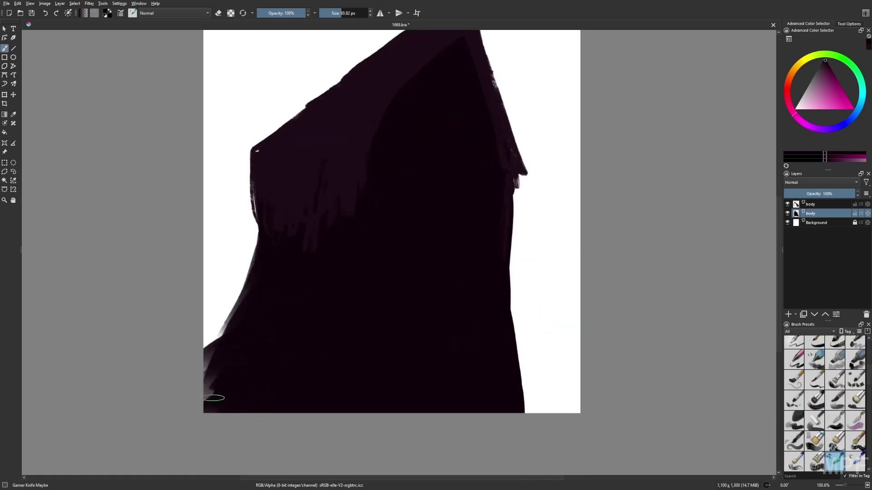
left_click_drag(243, 277, 211, 332)
mouse_move(260, 245)
left_mouse_down()
mouse_move(254, 289)
mouse_move(211, 361)
left_mouse_up()
left_click_drag(508, 171, 507, 404)
left_click_drag(516, 256, 506, 309)
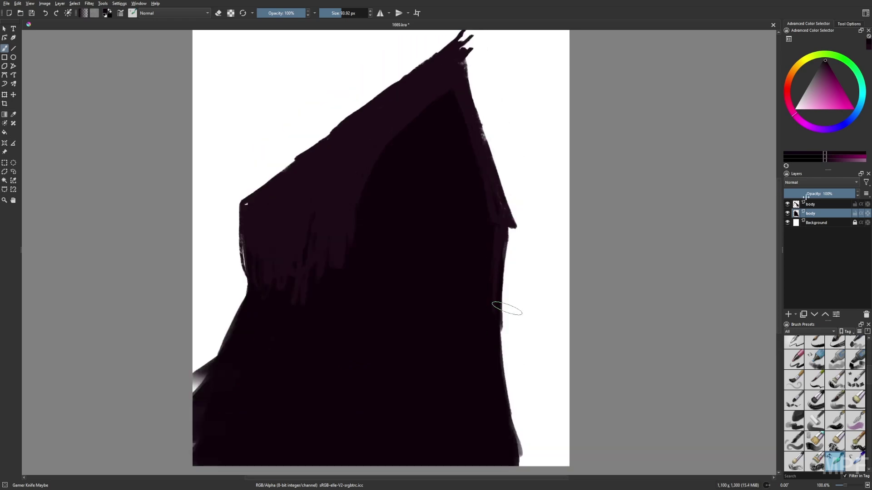
Step: On the hood layer, sample the cloth color and reshape the wide end into a ragged point, adding a pointed shoulder opposite
key("Page_Up")
right_click(564, 236)
left_click(266, 206, "ctrl")
key("e")
left_click_drag(257, 181, 237, 225)
mouse_move(270, 170)
left_mouse_down()
mouse_move(236, 241)
mouse_move(243, 207)
mouse_move(238, 238)
left_mouse_up()
key("e")
left_click(335, 13)
mouse_move(230, 203)
left_mouse_down()
mouse_move(243, 218)
mouse_move(220, 199)
mouse_move(294, 160)
mouse_move(241, 257)
left_mouse_up()
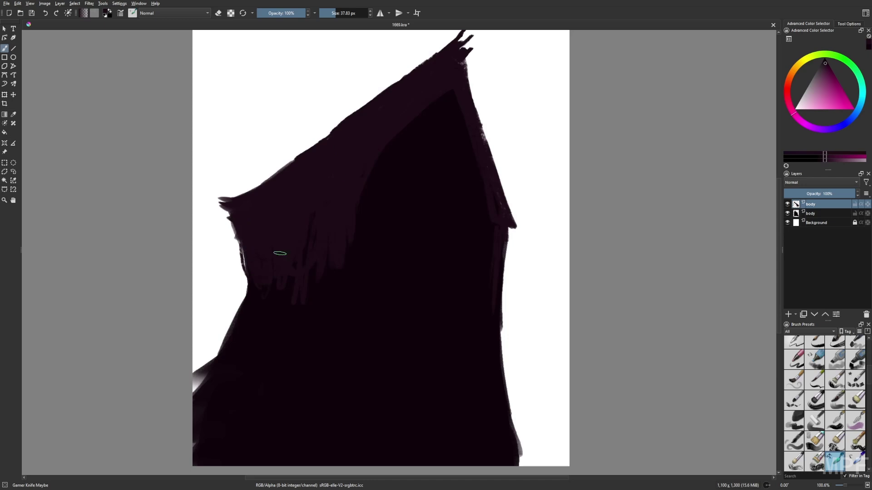
mouse_move(512, 202)
left_mouse_down()
mouse_move(518, 236)
mouse_move(504, 268)
left_mouse_up()
Step: On the lower body layer, paint a faint dusky-plum head inside the hood at 36% opacity
key("Page_Down")
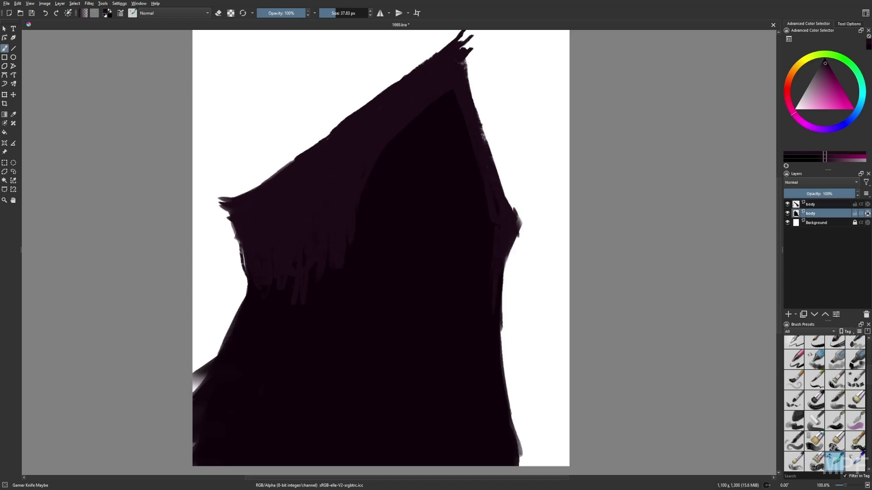
left_click(821, 78)
left_click(274, 14)
left_click(339, 13)
mouse_move(450, 117)
left_mouse_down()
mouse_move(438, 142)
mouse_move(440, 116)
mouse_move(447, 154)
mouse_move(426, 153)
left_mouse_up()
left_click(332, 13)
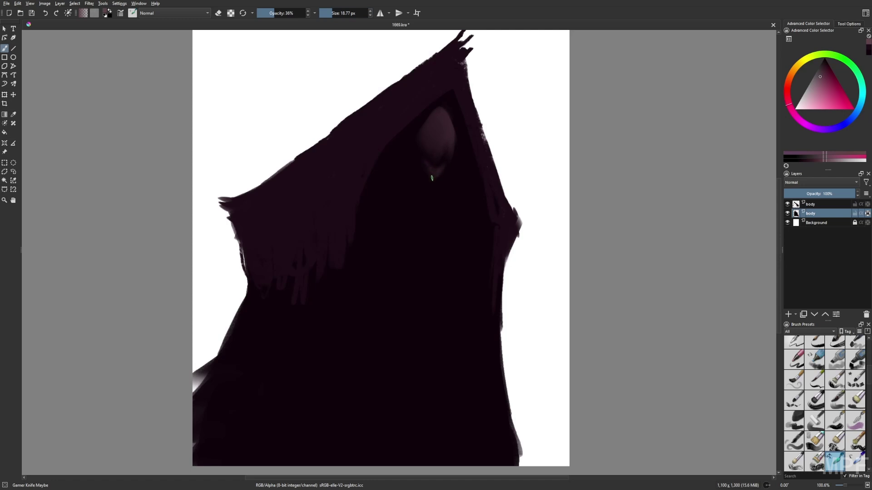
Step: Widen the skull and jaw of the head with a 30 px brush
key("m")
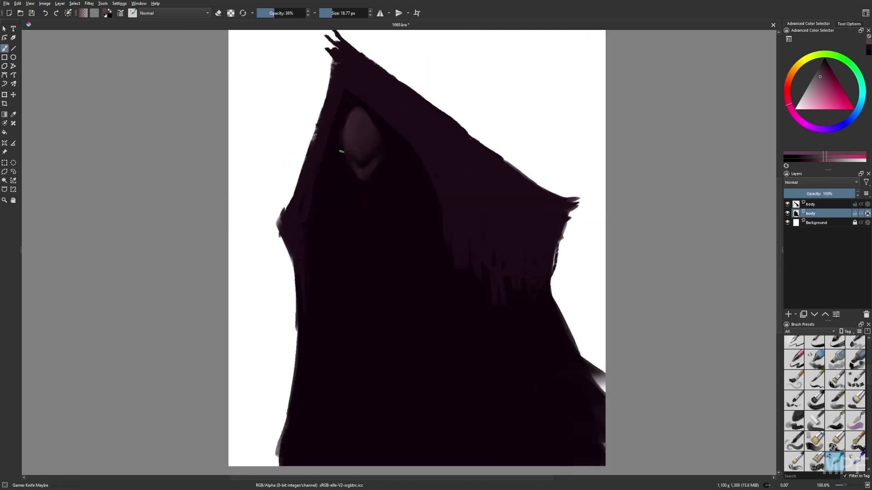
key("bracketright")
key("bracketright")
key("bracketright")
left_click_drag(366, 173, 386, 153)
mouse_move(339, 133)
left_mouse_down()
mouse_move(349, 117)
mouse_move(339, 133)
left_mouse_up()
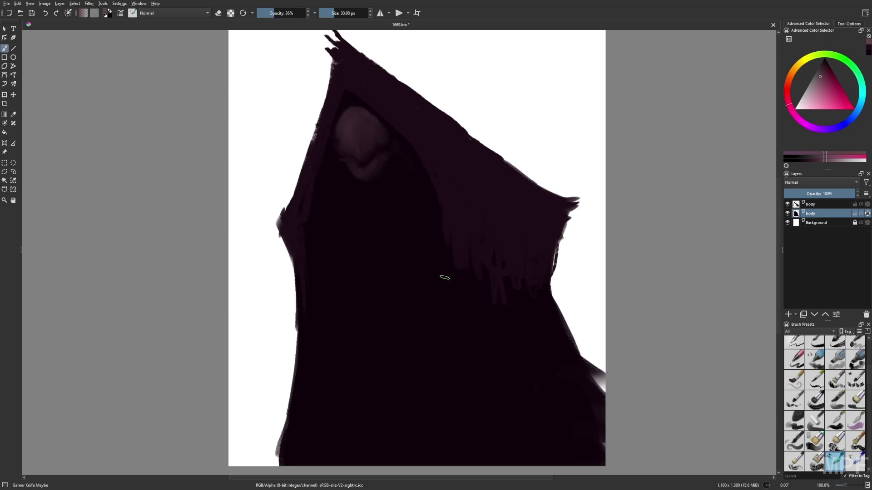
mouse_move(320, 234)
left_mouse_down()
mouse_move(344, 287)
mouse_move(326, 247)
left_mouse_up()
left_click_drag(413, 224, 394, 314)
mouse_move(324, 248)
left_mouse_down()
mouse_move(342, 298)
mouse_move(319, 237)
left_mouse_up()
left_click_drag(391, 328, 444, 397)
left_click_drag(343, 339, 328, 409)
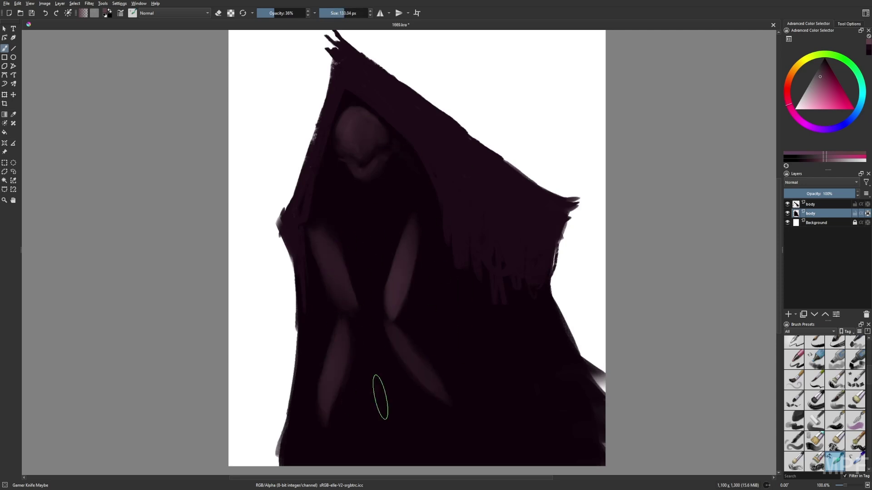
key("ctrl+z")
key("ctrl+z")
key("ctrl+z")
key("ctrl+z")
key("ctrl+z")
Step: Paint faint slanted limb shapes below the head, upper pair and lower pair, with a brush of about 70 px
left_click_drag(407, 126, 381, 126)
left_click_drag(383, 222, 414, 285)
left_click_drag(357, 208, 341, 296)
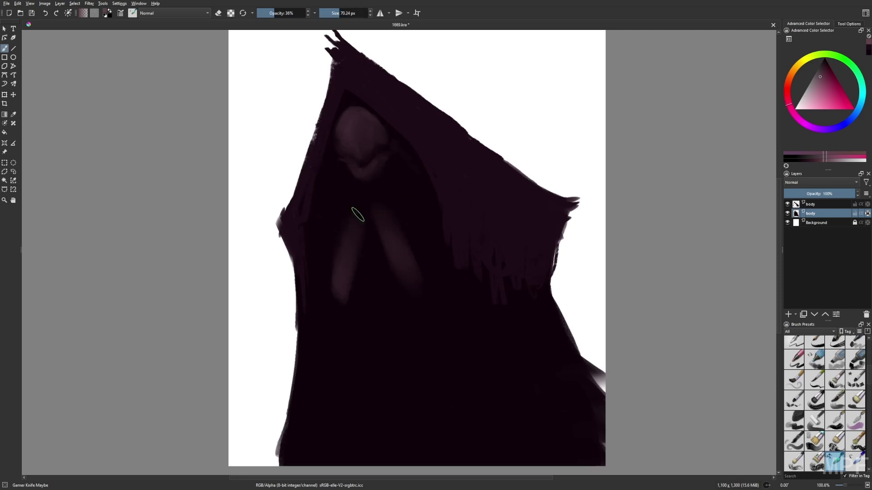
left_click_drag(432, 222, 429, 277)
left_click_drag(384, 296, 436, 353)
left_click_drag(450, 306, 446, 352)
left_click_drag(361, 303, 317, 360)
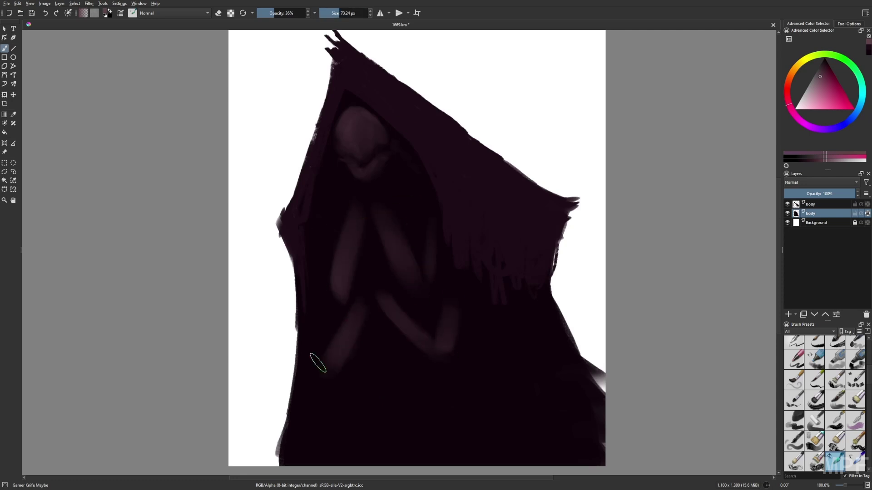
Step: Build up the slanted limb shapes and add a faint outer fold beside the upper one nearest the hood's narrow edge
mouse_move(382, 295)
left_mouse_down()
mouse_move(435, 348)
mouse_move(341, 367)
left_mouse_up()
left_click_drag(357, 200, 341, 297)
left_click_drag(326, 220, 330, 295)
left_click_drag(441, 341, 404, 305)
Step: Paint faint vertical folds on both sides of the lower robe
left_click_drag(468, 357, 469, 422)
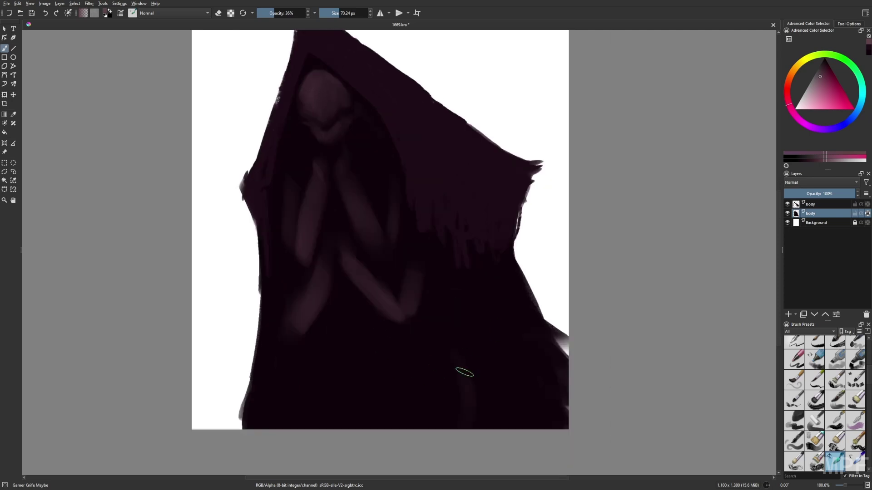
left_click_drag(496, 320, 510, 418)
left_click_drag(448, 302, 469, 390)
left_click_drag(272, 357, 270, 424)
Step: Add a layer above Background and name it back
left_click(815, 223)
key("Insert")
double_click(817, 223)
type("back")
key("Return")
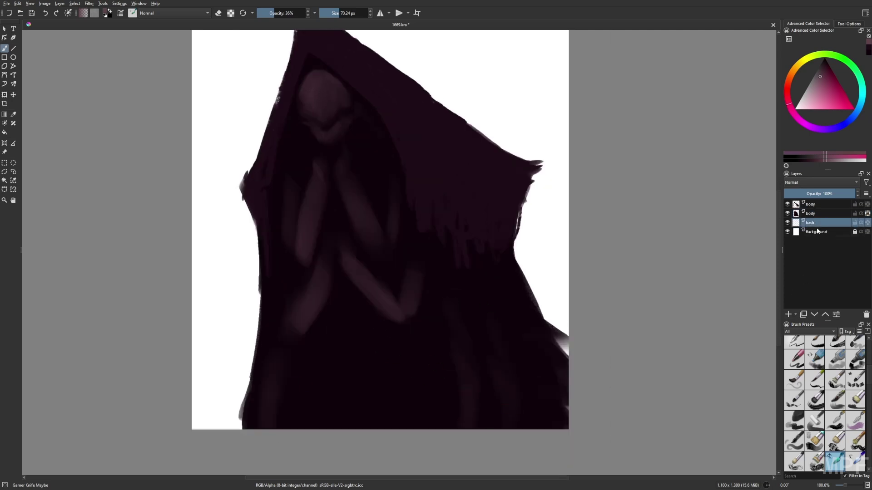
Step: Fill the back layer with a very dark blue
left_click(857, 110)
left_click(824, 64)
left_click(5, 132)
left_click(400, 327)
key("1")
Step: On the lower body layer, paint finer vertical folds in the lower robe with the Garner Knife Maybe brush at 28 px
left_click(810, 214)
right_click(587, 333)
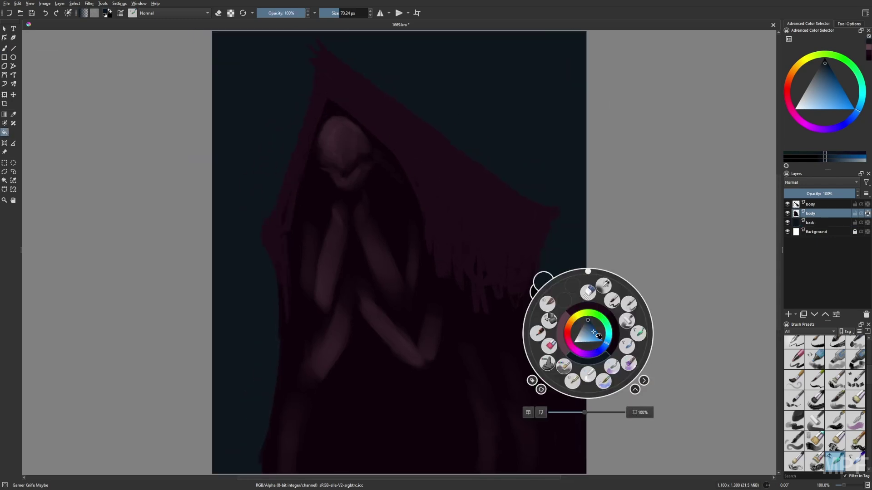
left_click(563, 347)
key("b")
key("bracketleft")
key("bracketleft")
key("bracketleft")
key("bracketleft")
key("bracketleft")
key("bracketleft")
key("bracketleft")
key("bracketleft")
key("bracketleft")
key("bracketleft")
key("bracketleft")
key("bracketleft")
key("bracketleft")
mouse_move(488, 379)
left_mouse_down()
mouse_move(486, 407)
mouse_move(497, 417)
left_mouse_up()
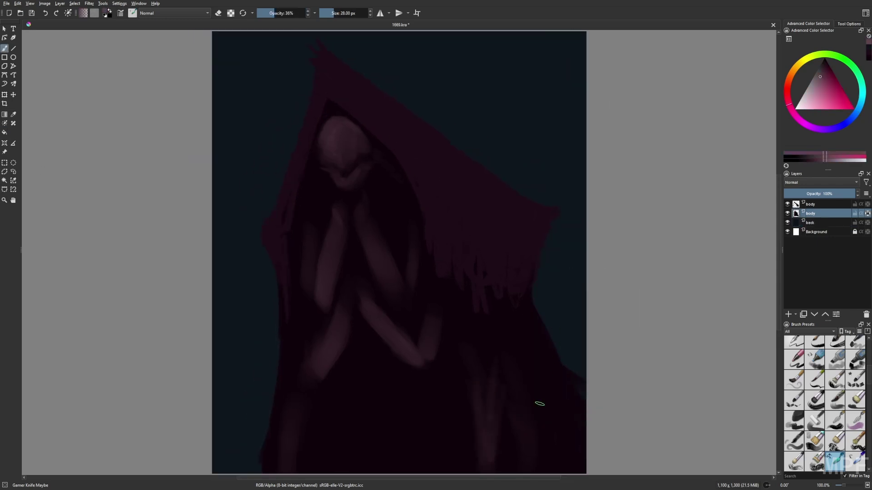
left_click_drag(304, 447, 301, 415)
Step: Add soft strokes to refine the edges of the slanted limbs in the middle of the figure
key("m")
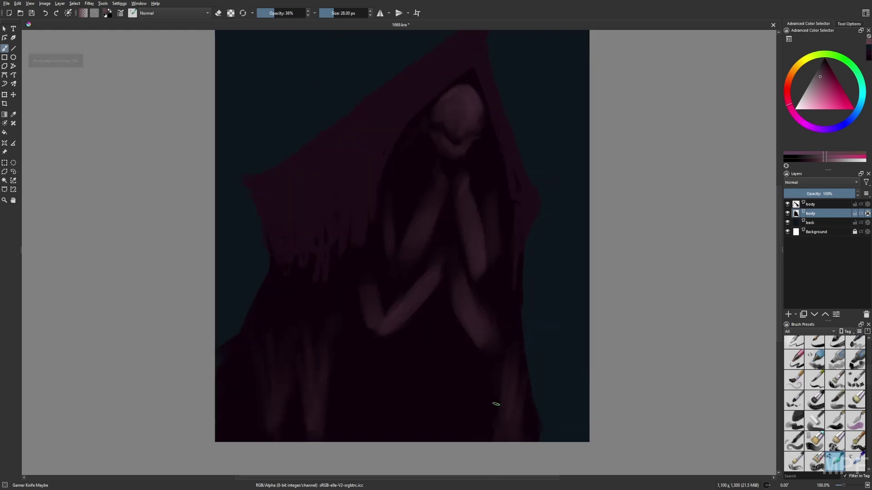
left_click_drag(380, 318, 397, 298)
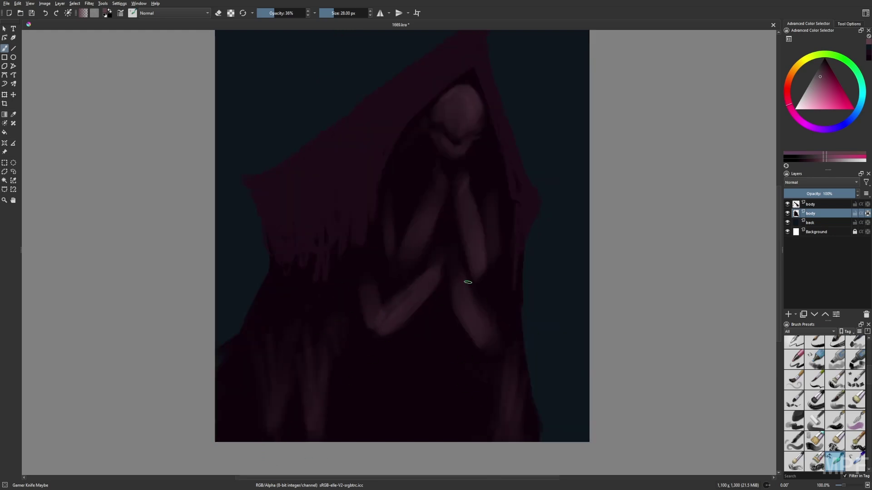
left_click_drag(494, 212, 468, 261)
Step: Refine the face's jaw and chin with light strokes using a 15 px brush
key("bracketleft")
key("bracketleft")
key("bracketleft")
key("bracketleft")
key("bracketleft")
key("bracketleft")
key("bracketleft")
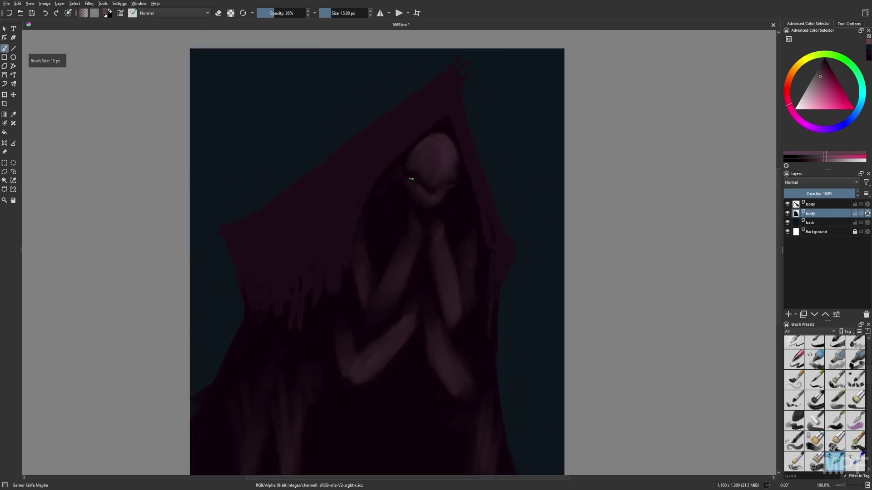
key("m")
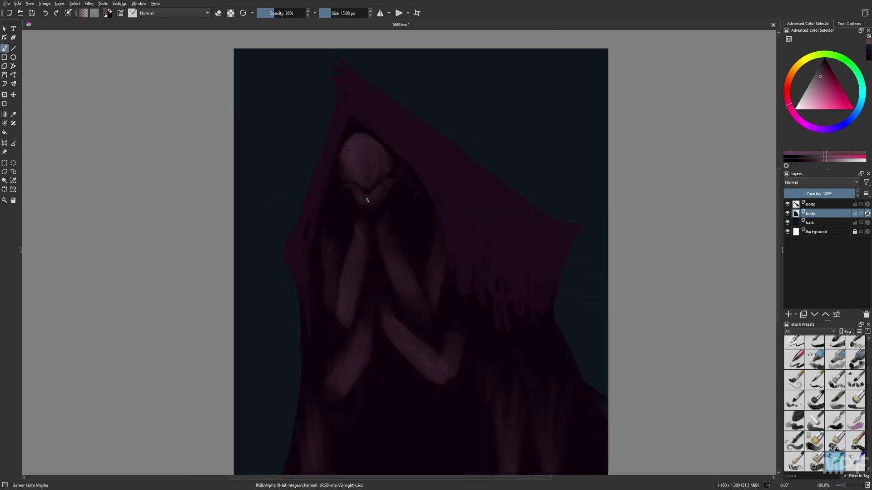
Step: Paint a dark eye socket on the skull face using the sampled shadow colour and a 15 px brush
right_click(416, 204)
left_click(457, 192)
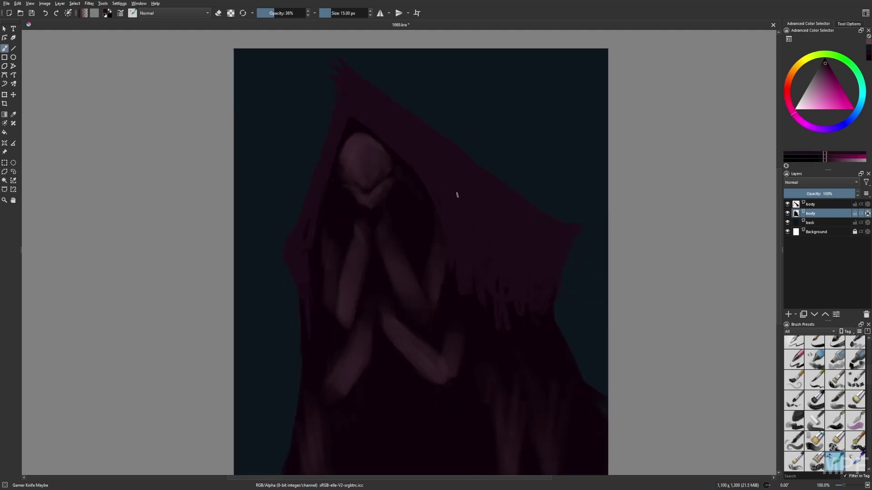
key("m")
left_click(437, 206, "ctrl")
left_click_drag(436, 205, 448, 194)
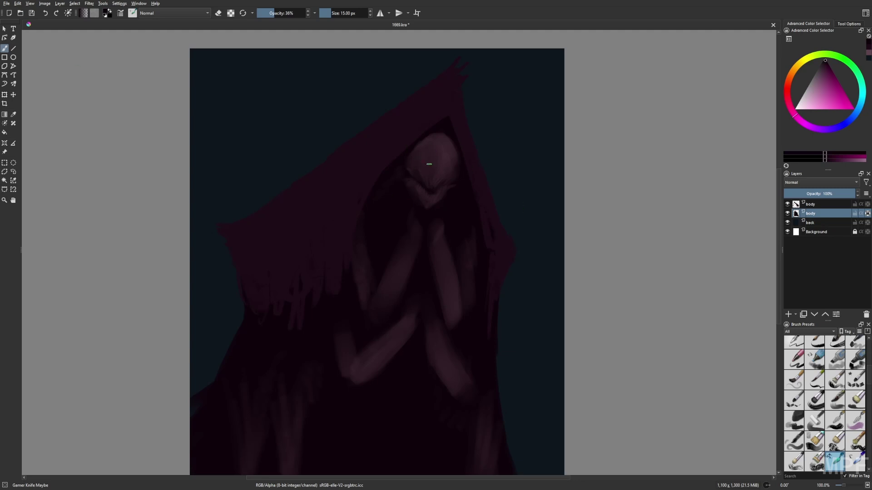
key("m")
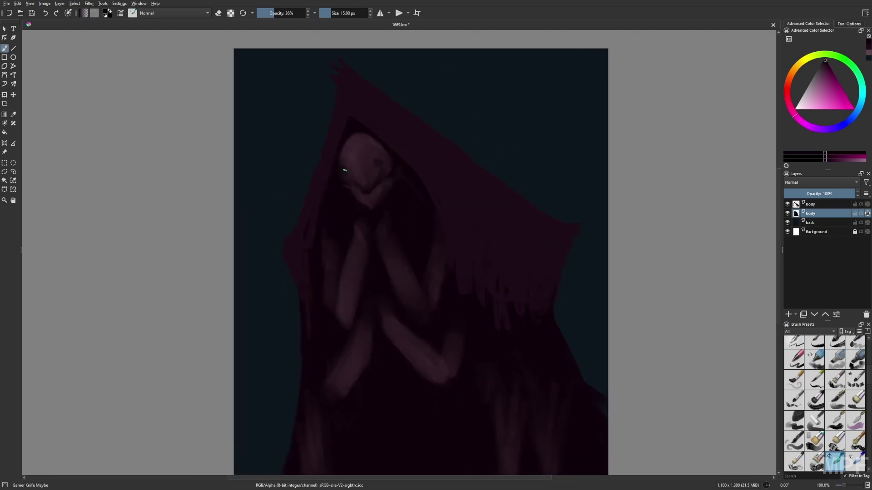
Step: Add the second eye socket at the far edge of the face and touch up the jaw, reducing the brush to 10 px
right_click(395, 168)
left_click(369, 170)
key("bracketleft")
key("bracketleft")
key("bracketleft")
key("bracketleft")
key("bracketleft")
left_click_drag(344, 172, 346, 176)
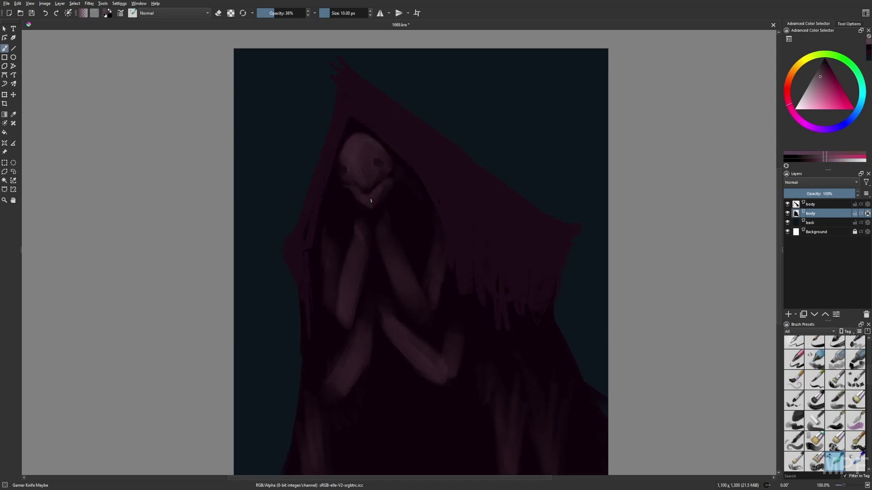
Step: Widen the skull's sides around the eye sockets and clean up its outline with brush sizes from 14 px down to 9 px
key("m")
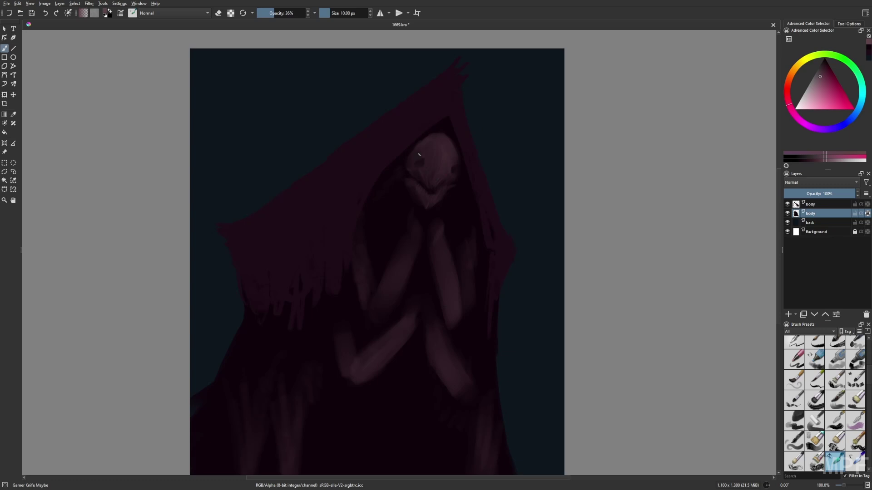
key("bracketright")
key("bracketright")
left_click(474, 131, "ctrl")
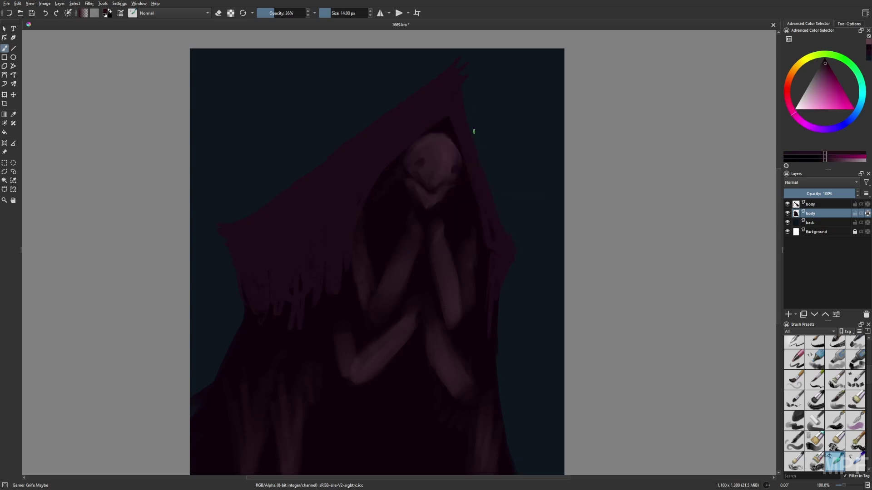
left_click(458, 176, "ctrl")
key("bracketleft")
key("bracketleft")
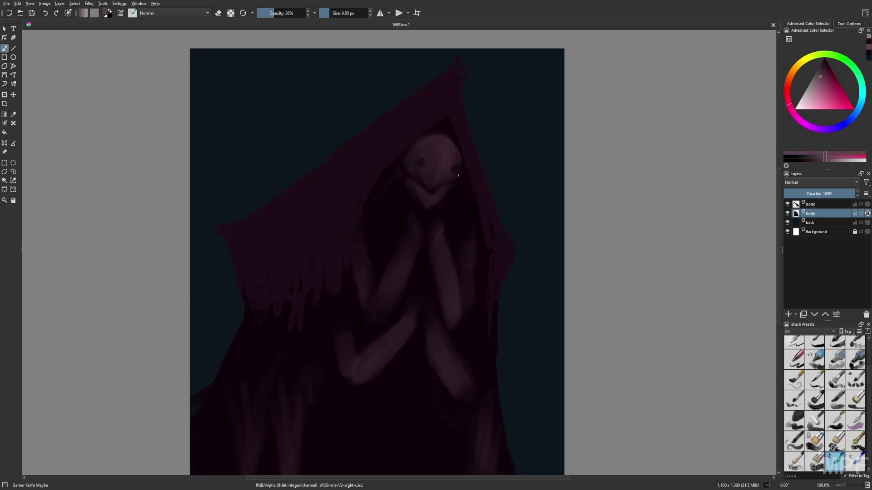
left_click(417, 164, "ctrl")
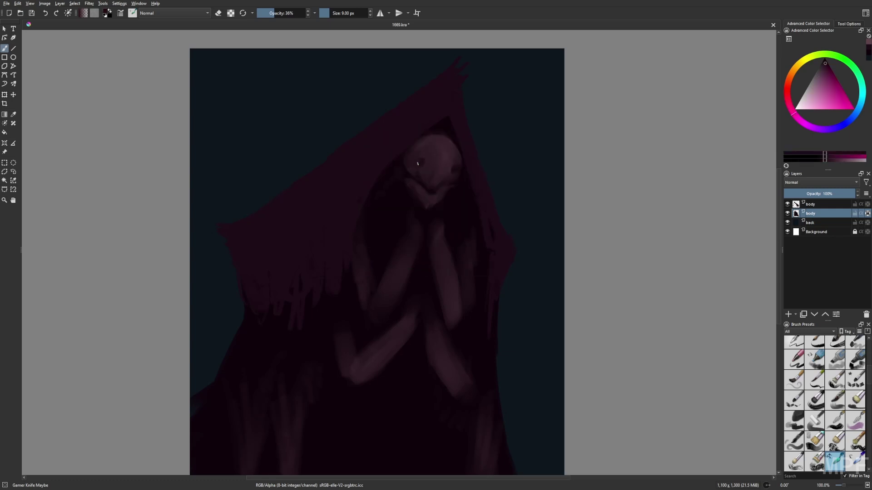
Step: Refine the light bone around the eye sockets and cheeks with the brush at 56% opacity and 5 px
right_click(481, 183)
left_click_drag(423, 164, 368, 192)
left_click(413, 157, "ctrl")
key("m")
left_click(302, 13)
left_click(284, 13)
key("bracketleft")
key("bracketleft")
key("bracketleft")
key("bracketleft")
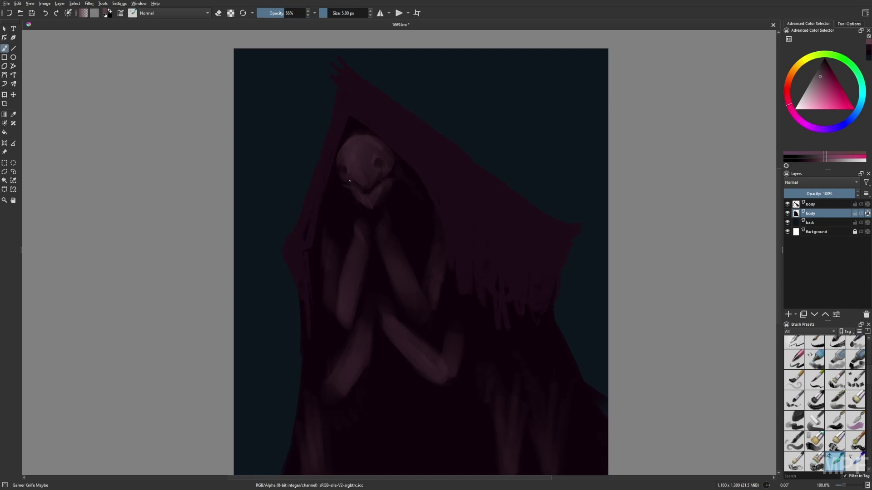
key("m")
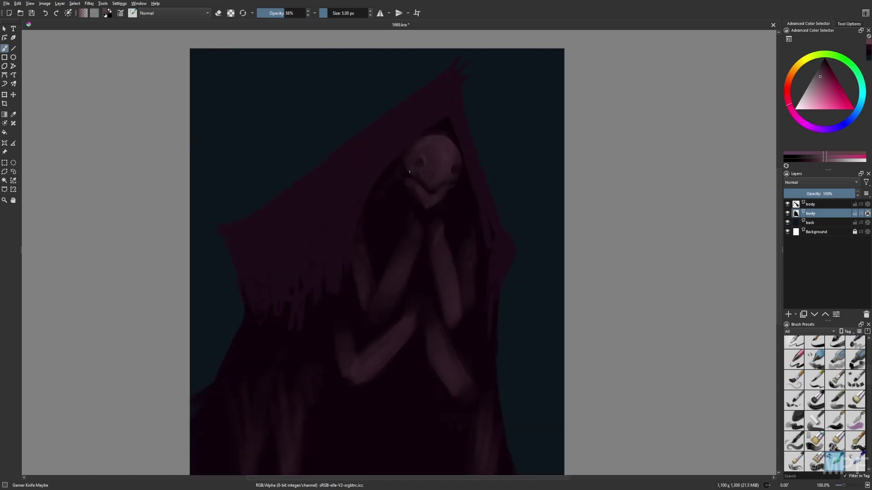
Step: Darken the eye sockets, nose and mouth line with near-black, finishing with the liner brush at 3 px and 100% opacity
left_click(445, 187, "ctrl")
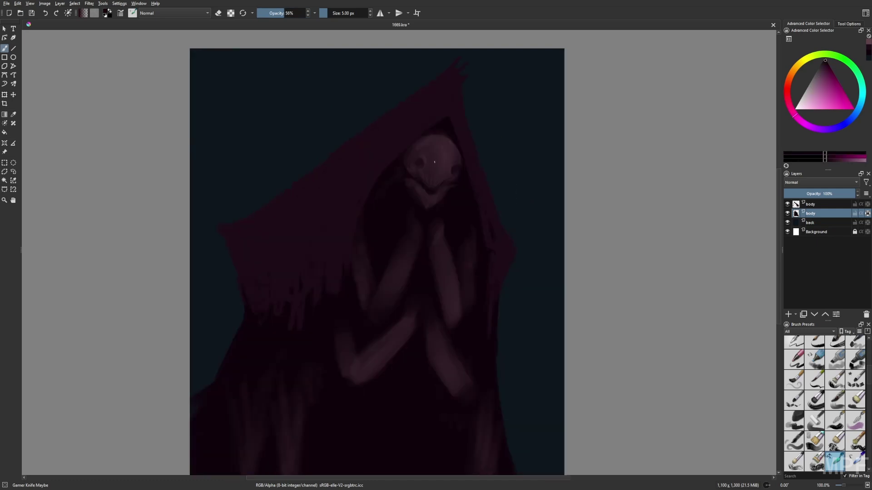
left_click_drag(417, 165, 421, 164)
key("m")
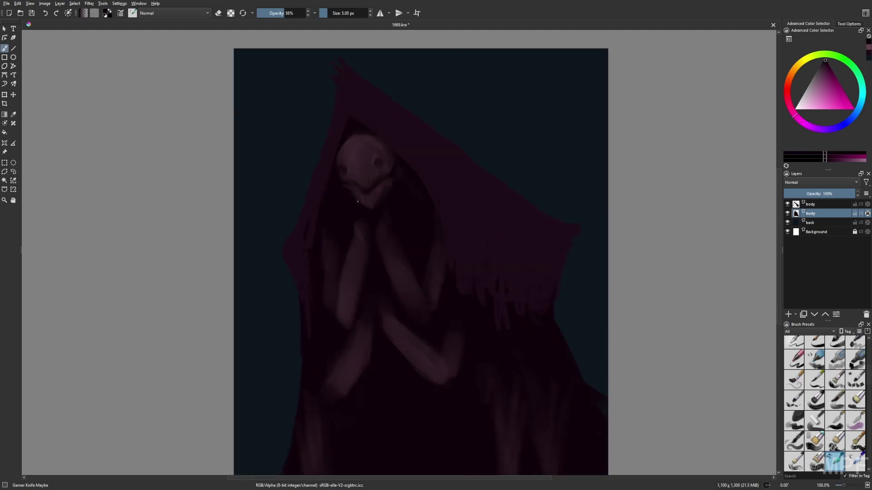
key("m")
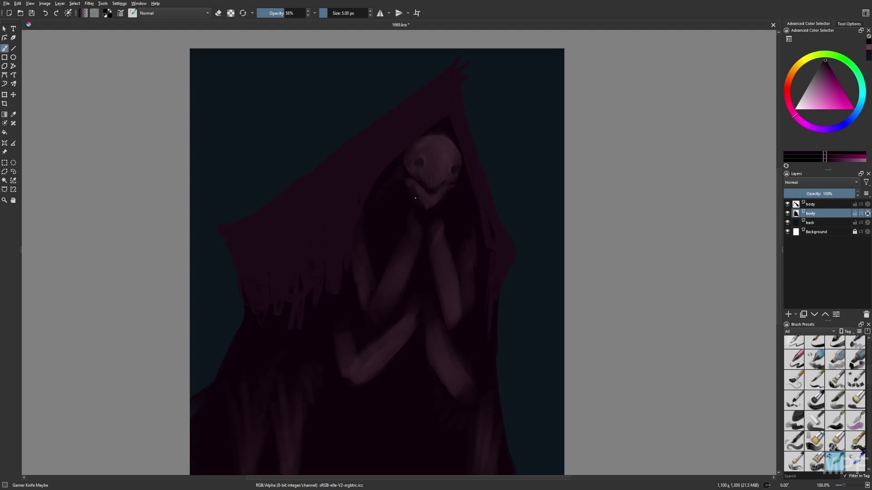
key("slash")
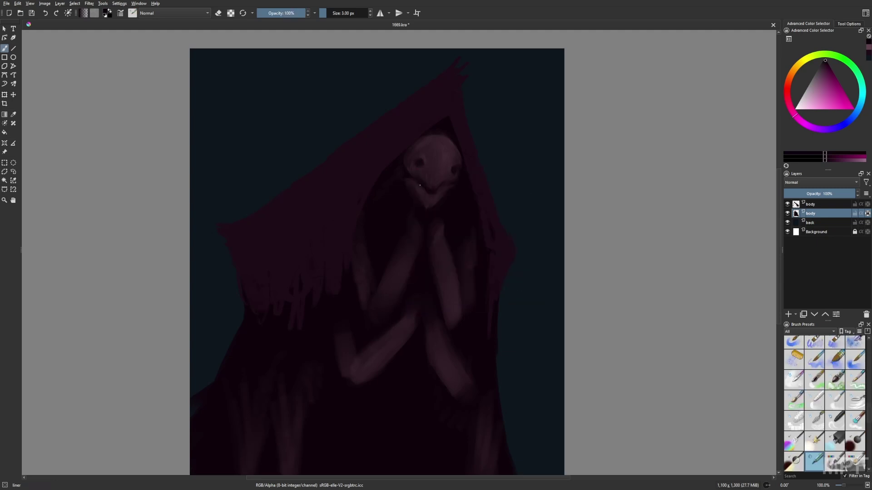
key("m")
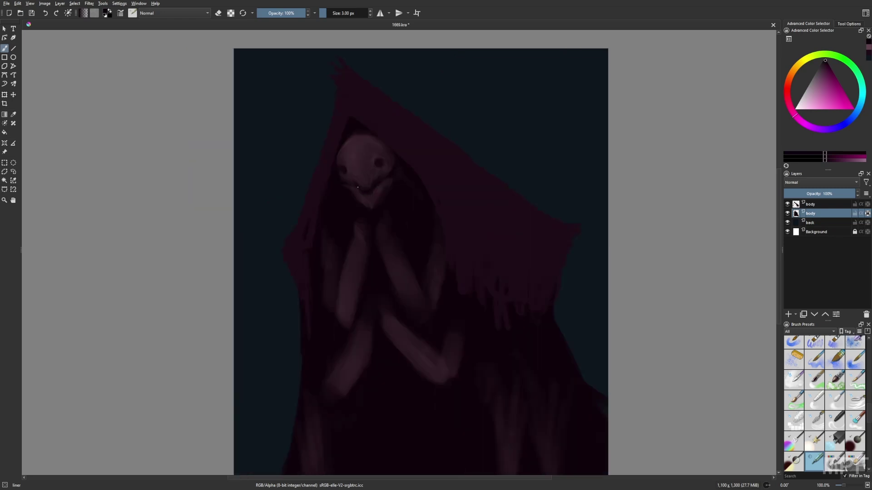
Step: Draw fine light texture lines over the skull, mouth and chin with the 3 px liner brush at 38% opacity
left_click(392, 215, "ctrl")
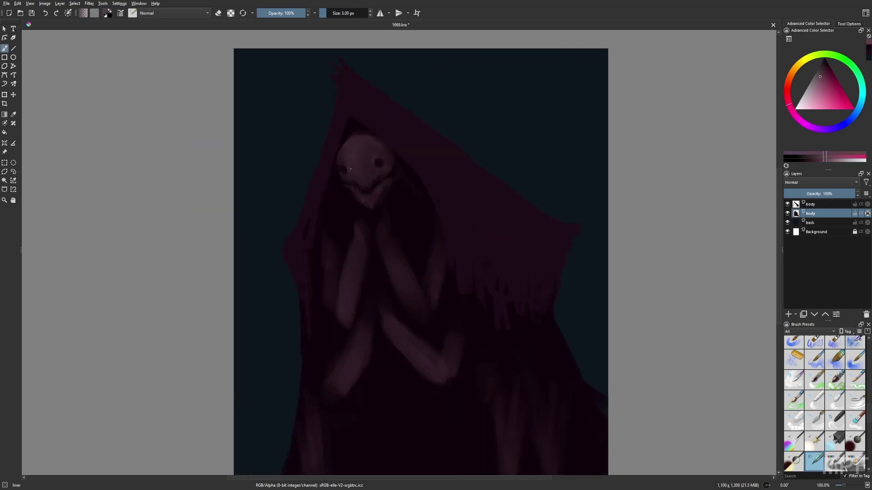
key("m")
key("i")
key("i")
key("i")
key("i")
key("i")
key("i")
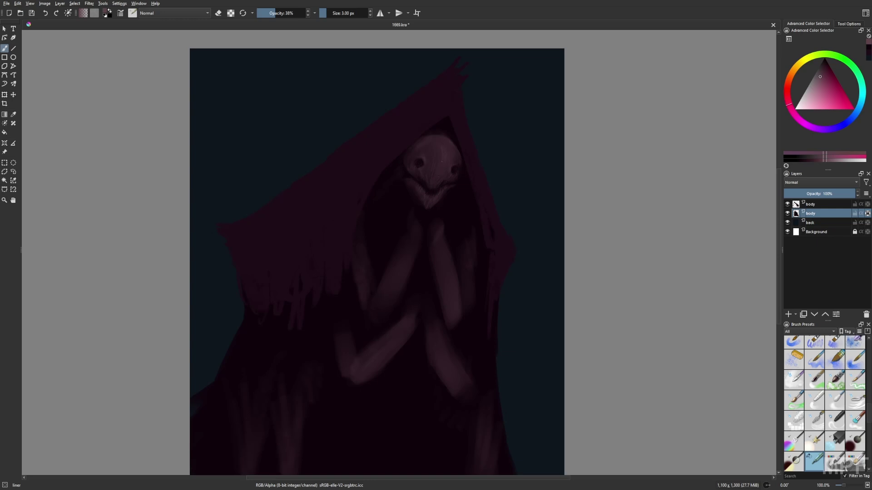
key("m")
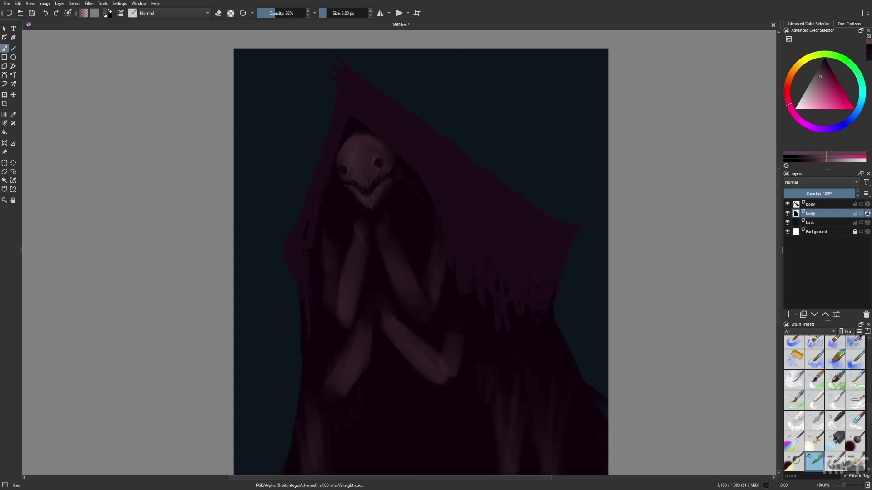
key("m")
Step: Paint dark shadow over the upper ends of the forearms below the chin with the Garner Knife Maybe brush at 30 px
right_click(451, 323)
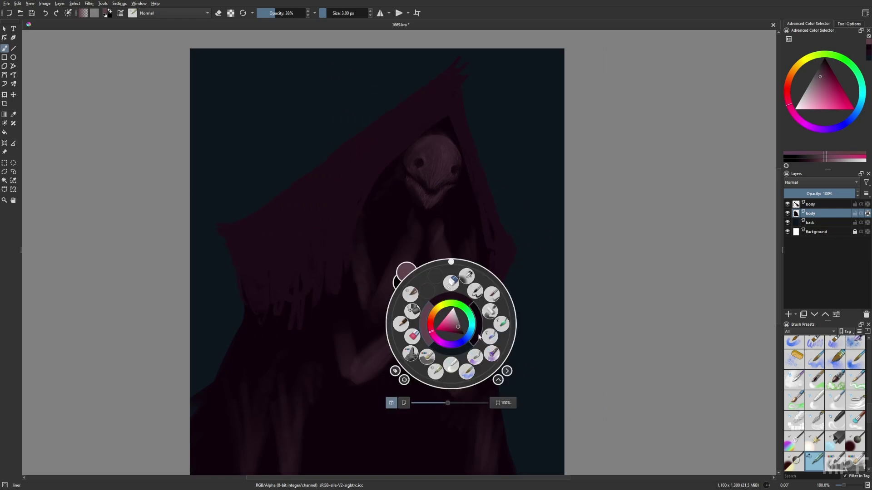
left_click(492, 317)
right_click(431, 255)
left_click(435, 234)
right_click(433, 259)
left_click(410, 222)
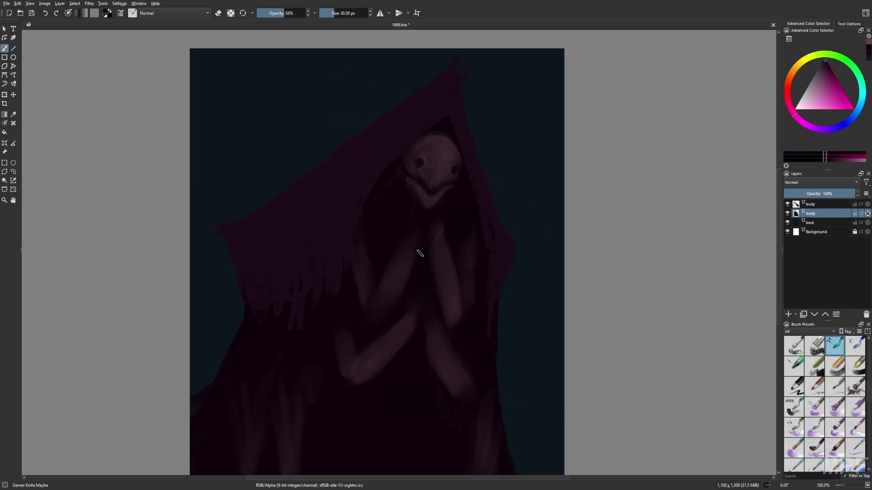
left_click(418, 256, "ctrl")
mouse_move(440, 223)
left_mouse_down()
mouse_move(437, 238)
mouse_move(411, 236)
mouse_move(433, 242)
left_mouse_up()
Step: Brush soft light colour onto the upper arms beneath the hood at 16% opacity with a 66.73 px brush
right_click(411, 283)
left_click(379, 279)
left_click(264, 14)
left_click(339, 13)
mouse_move(371, 277)
left_mouse_down()
mouse_move(370, 265)
mouse_move(356, 259)
left_mouse_up()
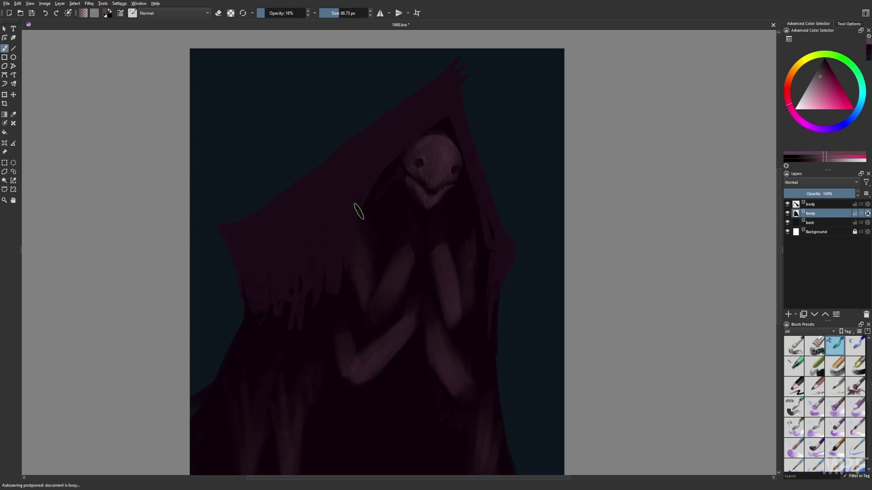
key("m")
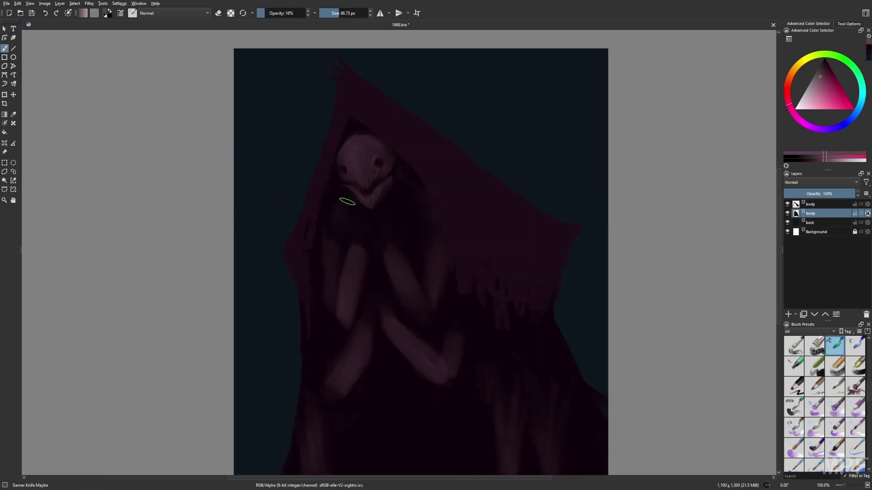
Step: Paint the upper pair of hands bending up from the wrists to cradle the jaw, using a 35 px brush
key("bracketleft")
key("bracketleft")
key("bracketleft")
key("bracketleft")
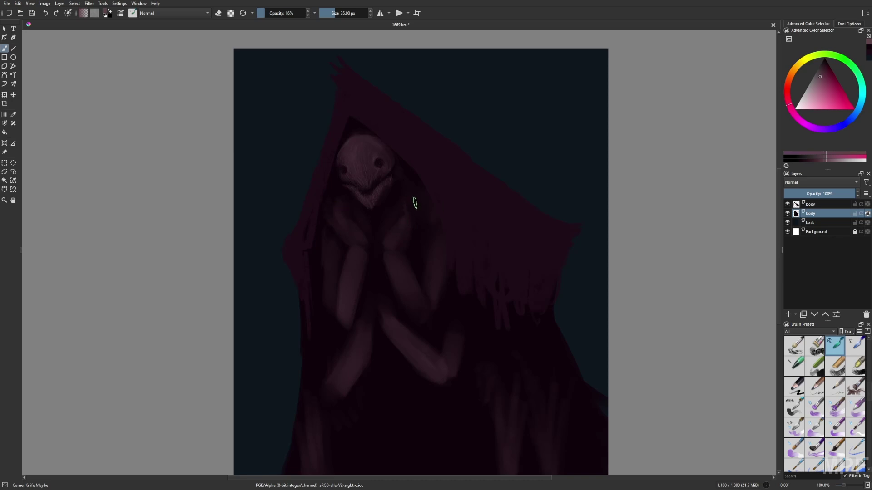
Step: Refine the wrists and palms of the hands cradling the face with a 16 px brush
key("m")
key("bracketleft")
key("bracketleft")
key("bracketleft")
key("bracketleft")
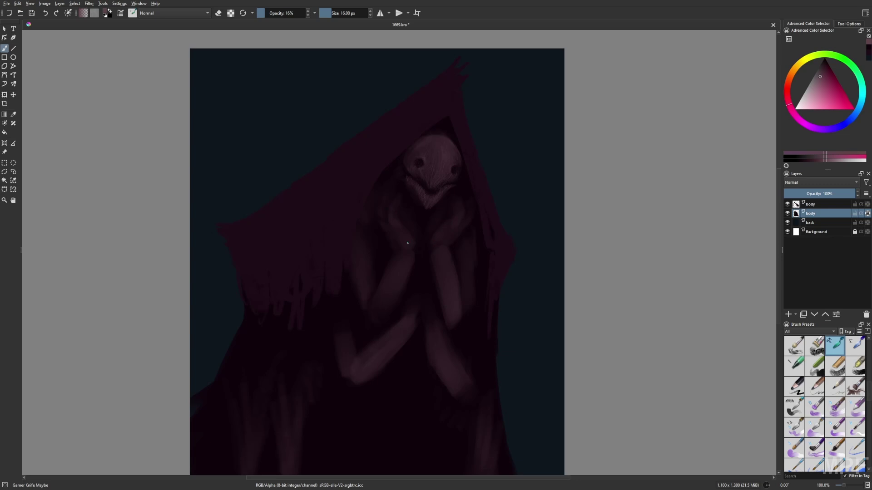
Step: Paint the lower pair of hands pressed together between the arms and slim the lower forearms with dark strokes up to 41 px
key("bracketright")
key("bracketright")
key("bracketright")
key("bracketright")
key("m")
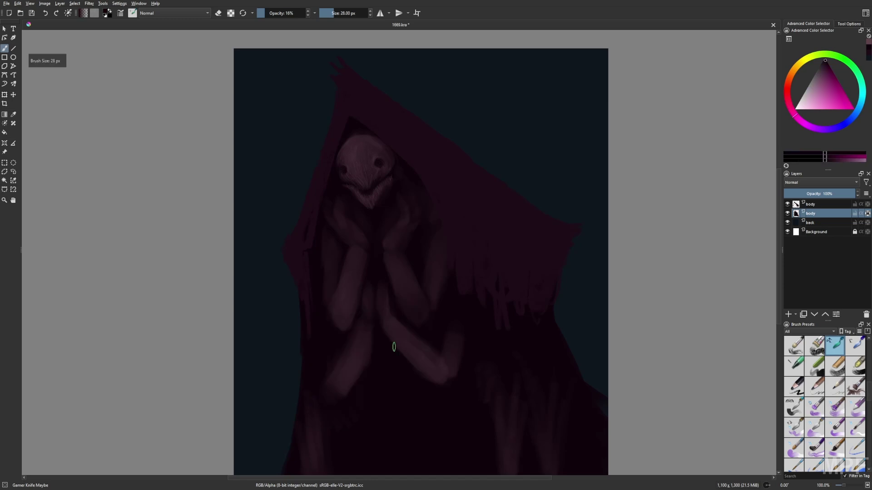
key("bracketright")
key("m")
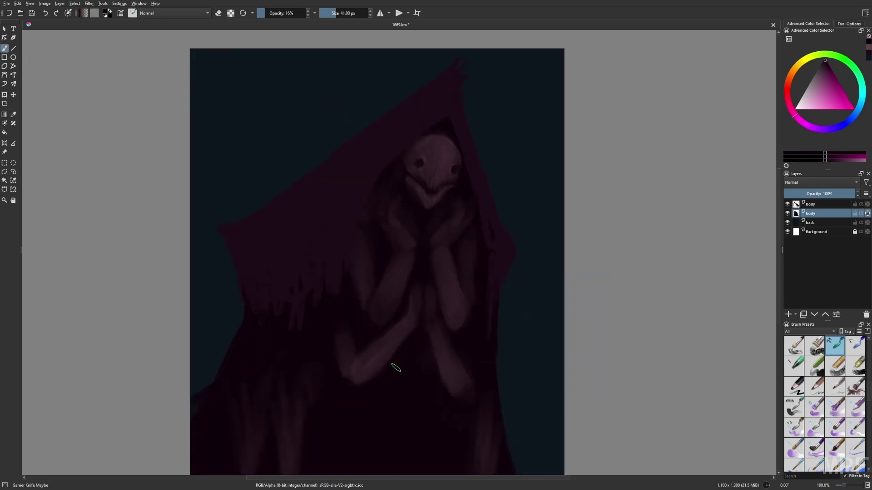
Step: Block in a faint upper arm rising from the lower elbow toward the cloak's fringe with an enlarged light brush
right_click(428, 384)
left_click(401, 376)
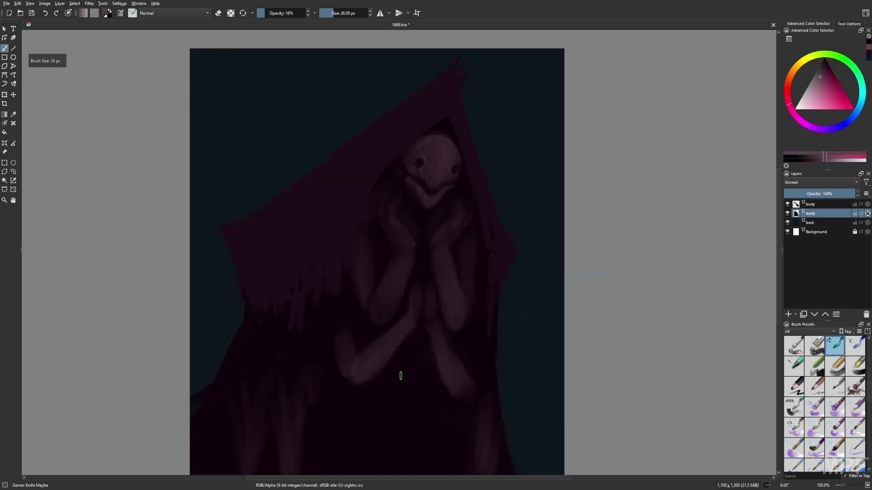
key("bracketright")
key("bracketright")
key("bracketright")
key("bracketright")
key("bracketright")
key("bracketright")
key("bracketright")
key("bracketright")
key("bracketright")
key("m")
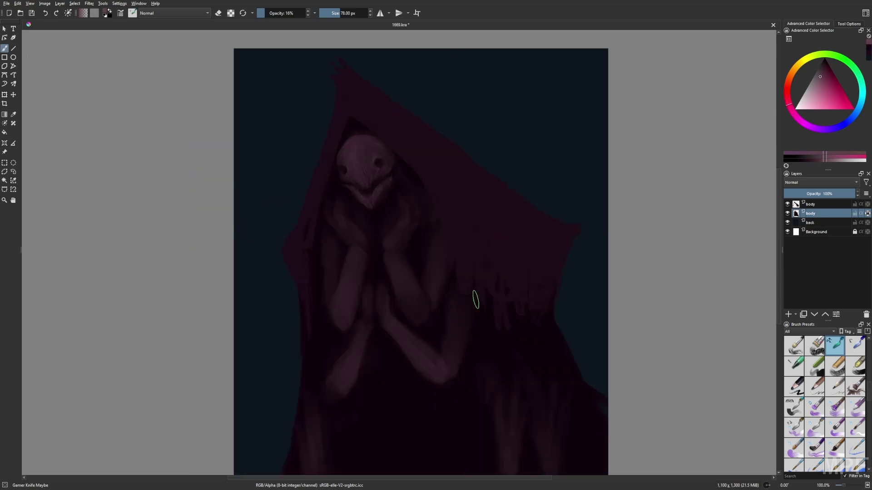
Step: Define the lower pair's upper arms and elbows with soft light strokes at 41 px and 16% opacity
key("m")
key("bracketleft")
key("bracketleft")
key("bracketleft")
key("bracketleft")
key("bracketleft")
key("bracketleft")
key("bracketleft")
key("bracketleft")
key("bracketleft")
left_click_drag(341, 374, 333, 326)
left_click_drag(462, 386, 465, 350)
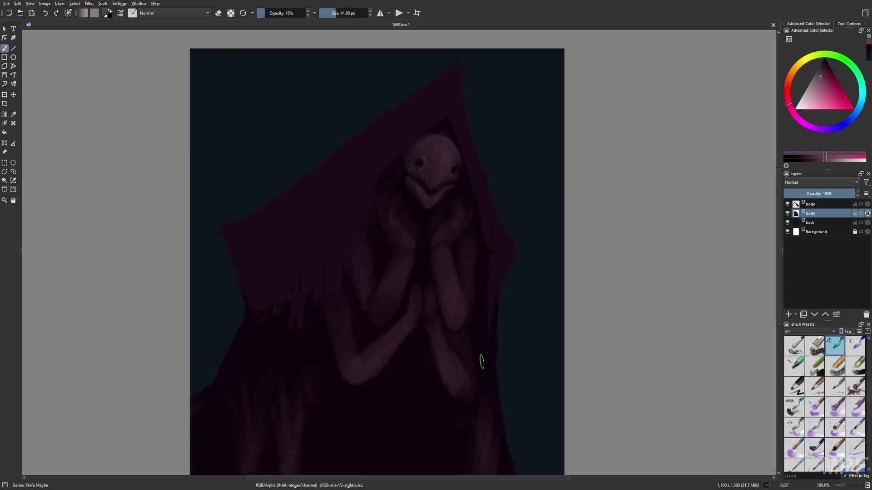
Step: Shape the lower hands with a 16 px brush and separate their fingers using the dark liner at 3 px and 38% opacity
key("bracketleft")
key("bracketleft")
key("bracketleft")
key("m")
right_click(413, 361)
left_click(424, 352, "ctrl")
right_click(424, 352)
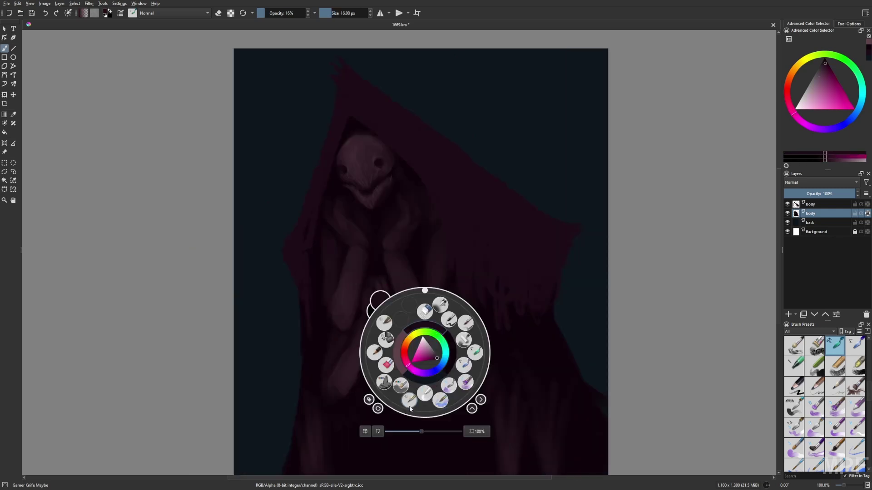
left_click(462, 331)
key("m")
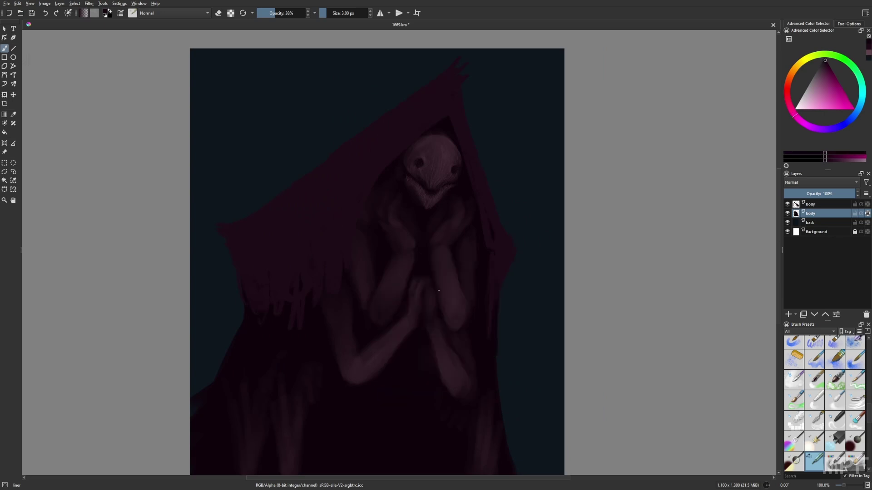
Step: Refine the fingers of the pressed hands, alternating light 16 px Garner Knife Maybe strokes with dark 3 px liner strokes
right_click(449, 289)
left_click(412, 288)
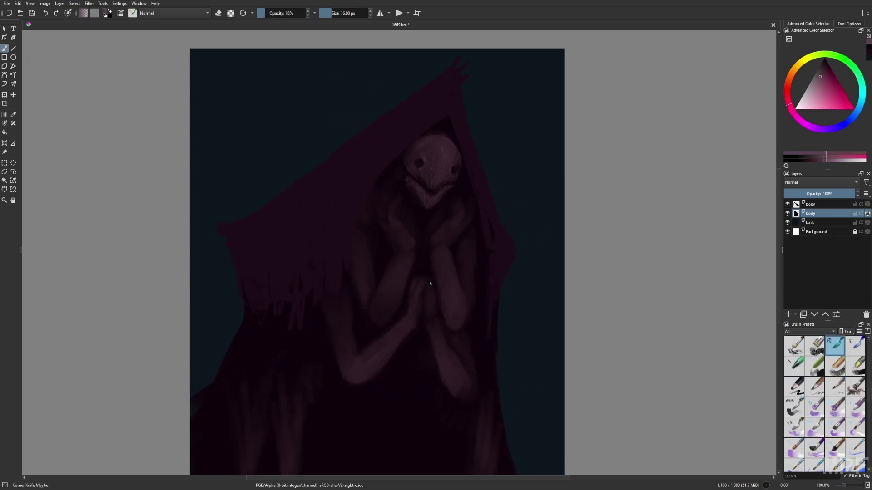
right_click(419, 281)
left_click(410, 296)
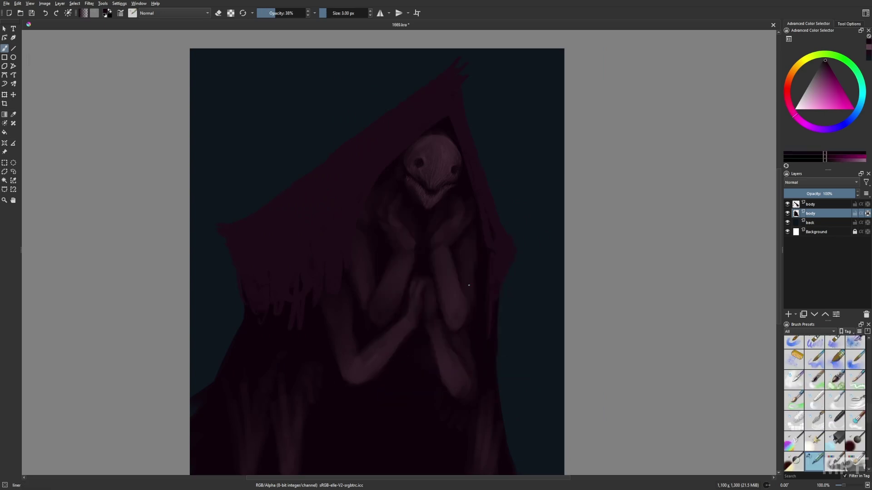
right_click(435, 292)
left_click(429, 281)
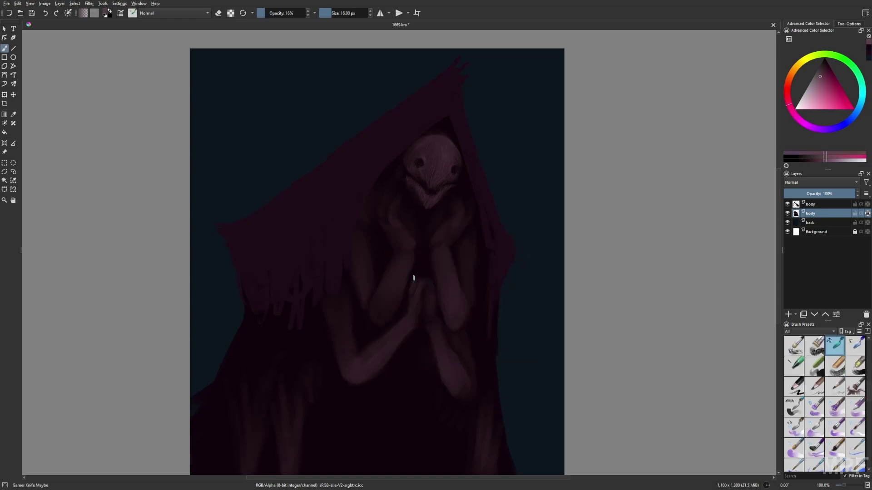
right_click(447, 288)
left_click(414, 259)
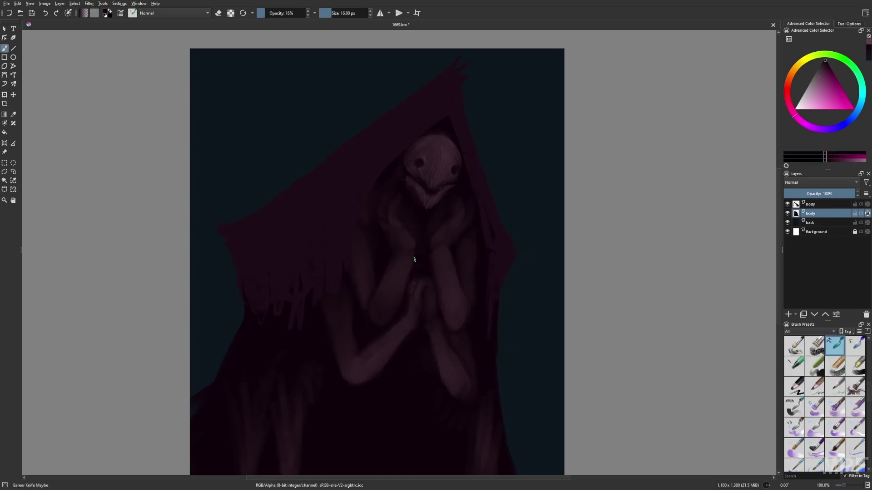
Step: Lighten the upper hands and wrists with Garner Knife Maybe strokes at 22 px, checking the shapes in a mirrored view
left_click(286, 13)
right_click(439, 272)
left_click(407, 244)
left_click(269, 13)
left_click_drag(394, 210, 414, 242)
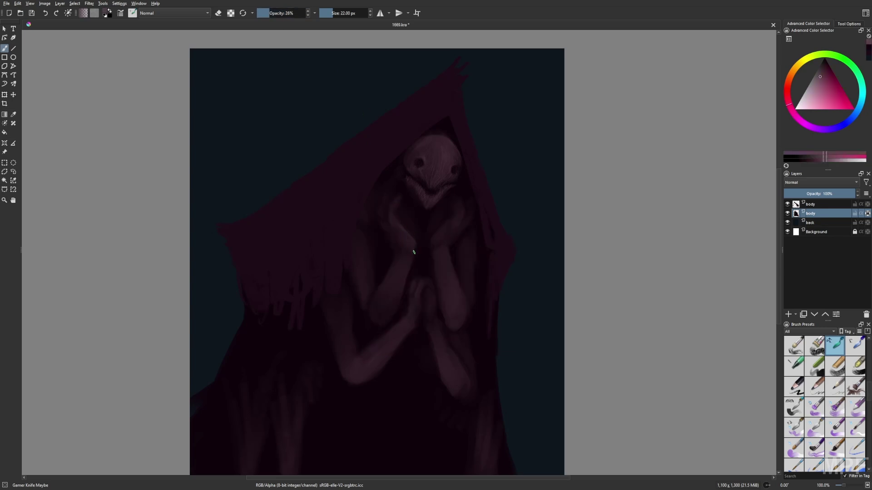
key("m")
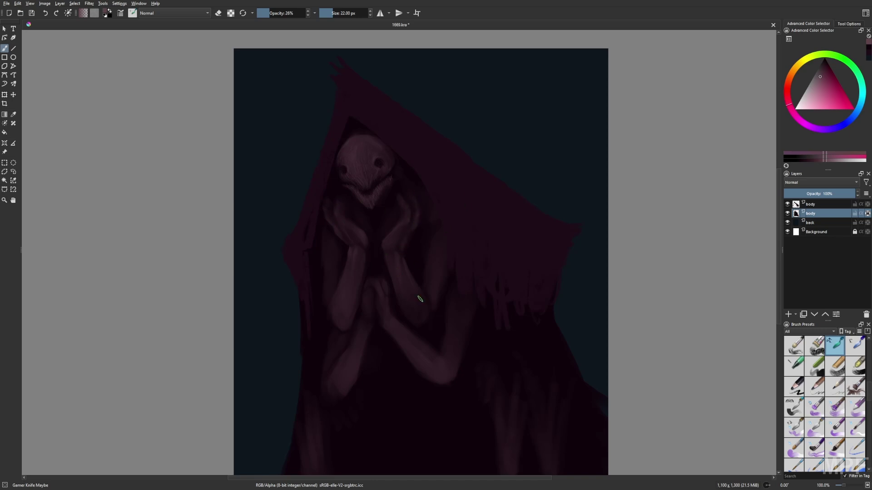
Step: Define the fingers beside the face using the liner at 3 px and 38% opacity, checking both hands in mirrored view
right_click(400, 276)
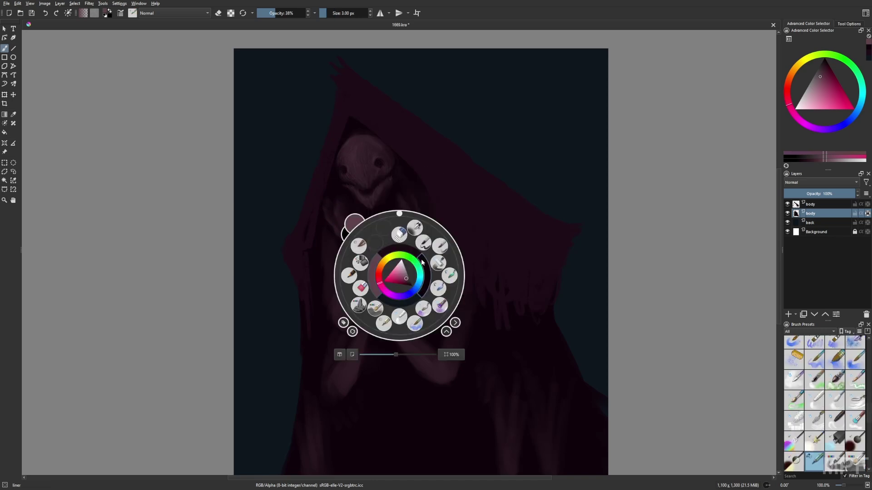
left_click(397, 224)
right_click(370, 213)
left_click(342, 210)
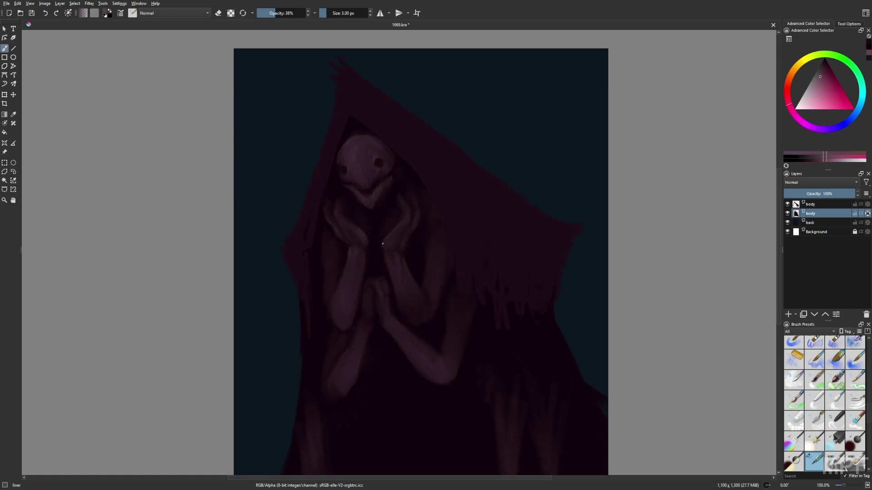
key("m")
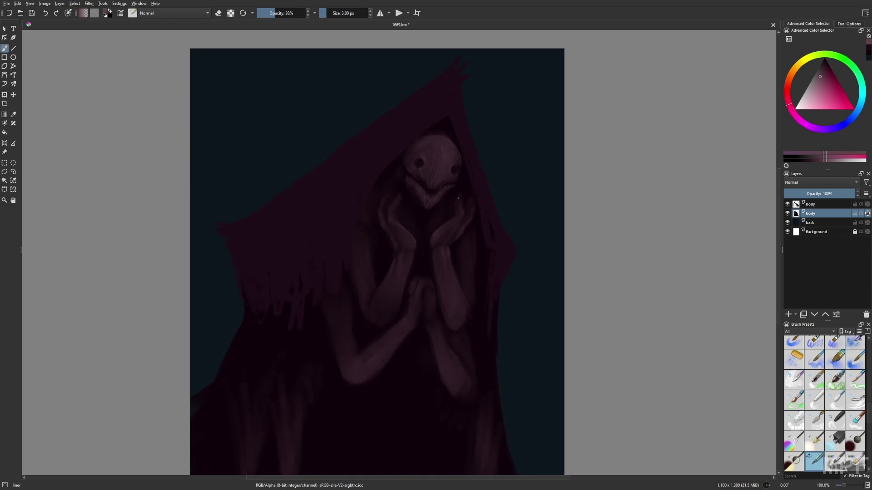
right_click(413, 199)
left_click(456, 196)
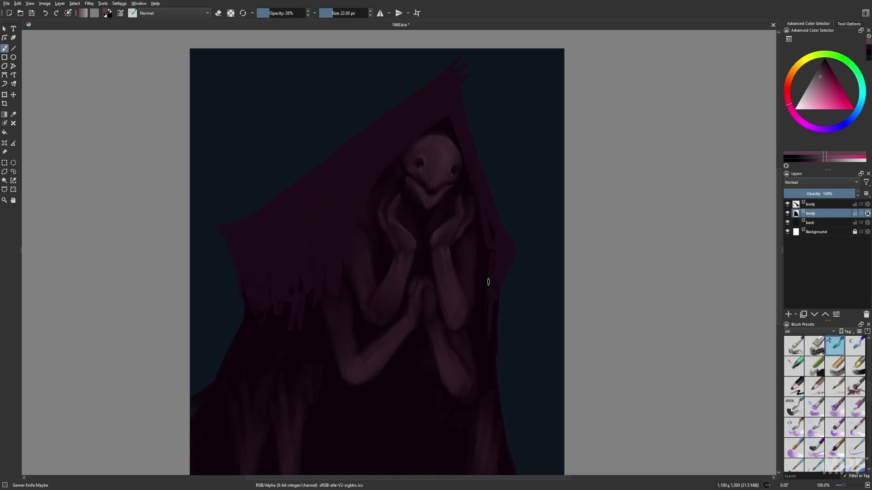
Step: Refine the upper forearms and sharpen their elbows, combining 3 px liner detail with dark and light 22 px knife strokes
key("slash")
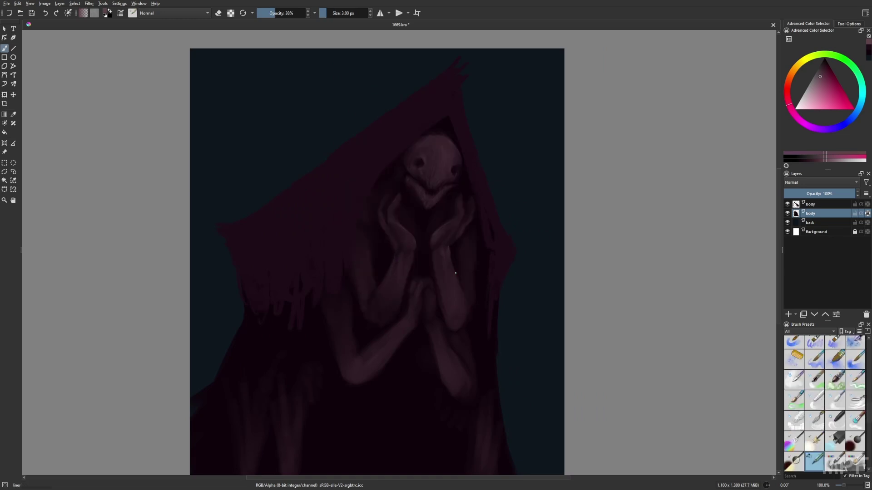
right_click(400, 312)
right_click(465, 311)
left_click(508, 307)
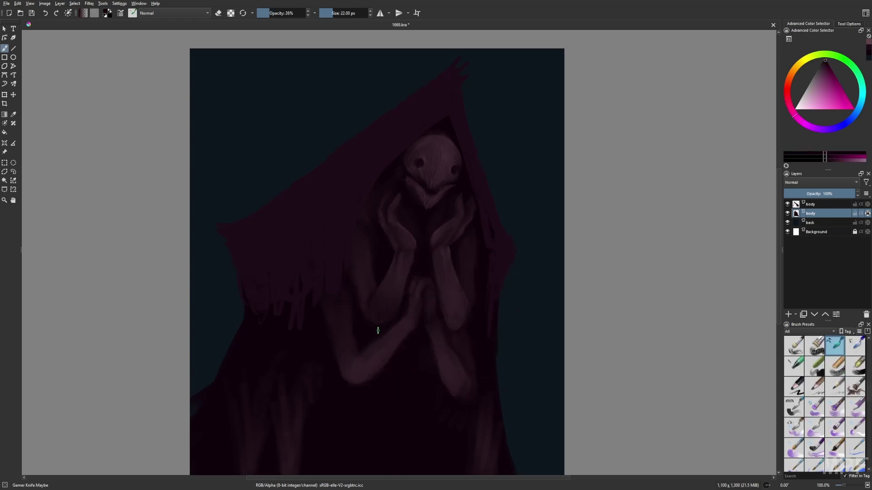
left_click_drag(377, 329, 394, 320)
right_click(481, 319)
left_click(468, 335)
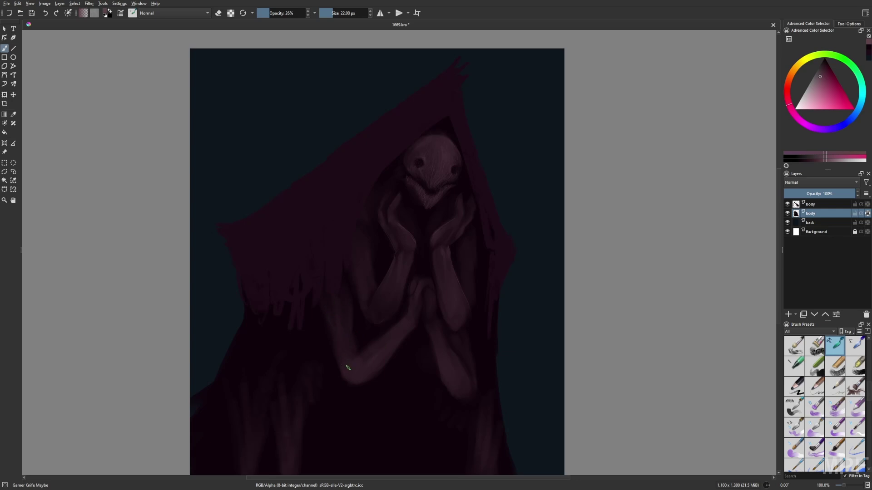
Step: Detail the upper hands' fingers with a 12 px knife brush and fine 3 px liner strokes
key("bracketleft")
key("bracketleft")
scroll(392, 263, "up", 2)
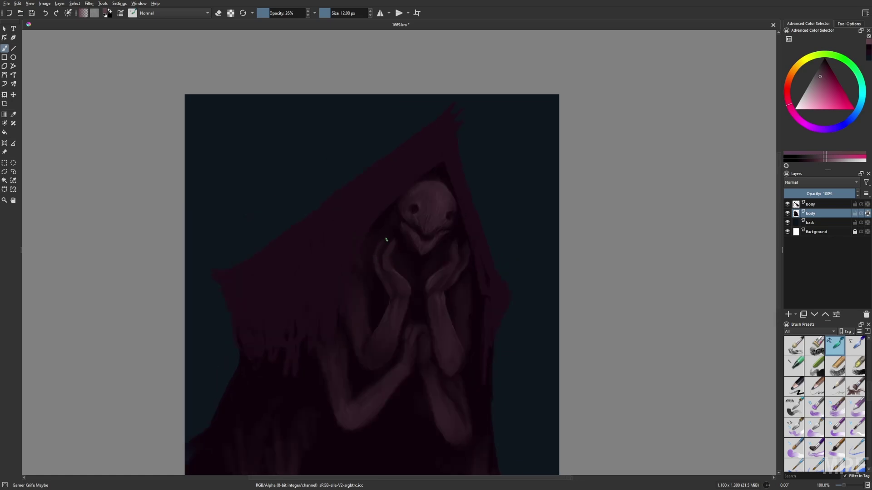
right_click(403, 270)
left_click(381, 250)
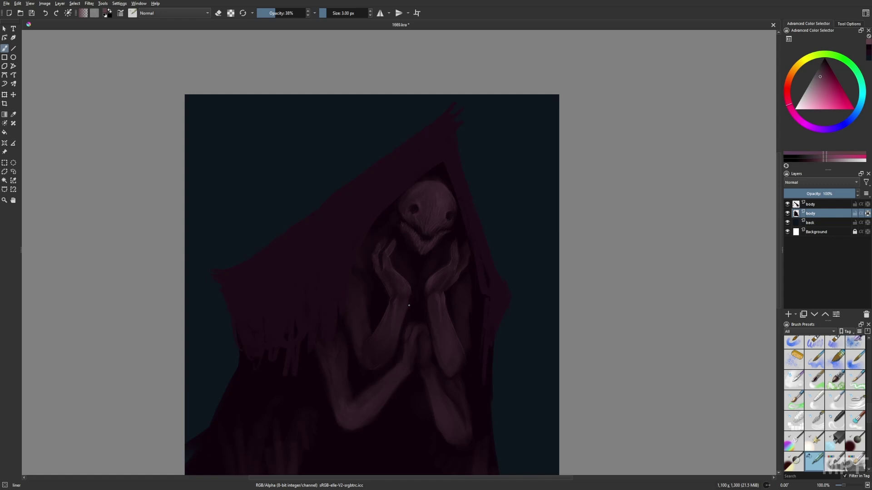
Step: Paint feathery light fur strokes on the legs with Garner Knife Maybe at 40.24 px and 20% opacity
key("slash")
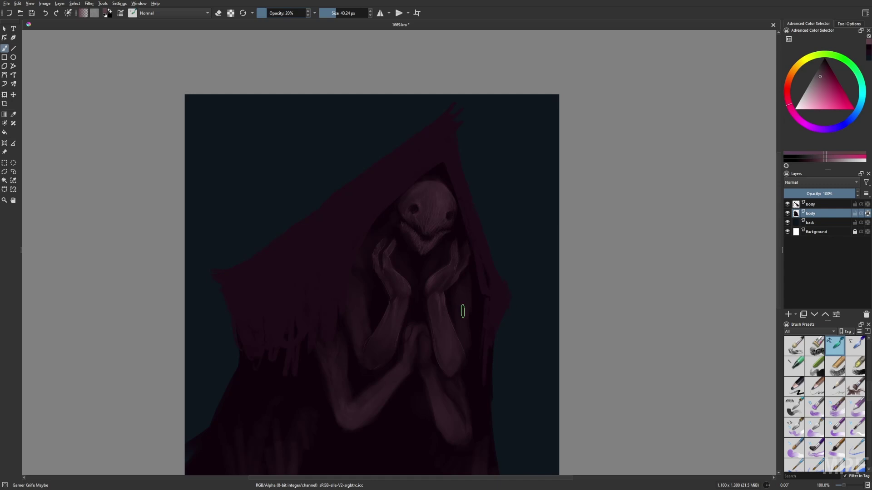
scroll(347, 314, "down", 1)
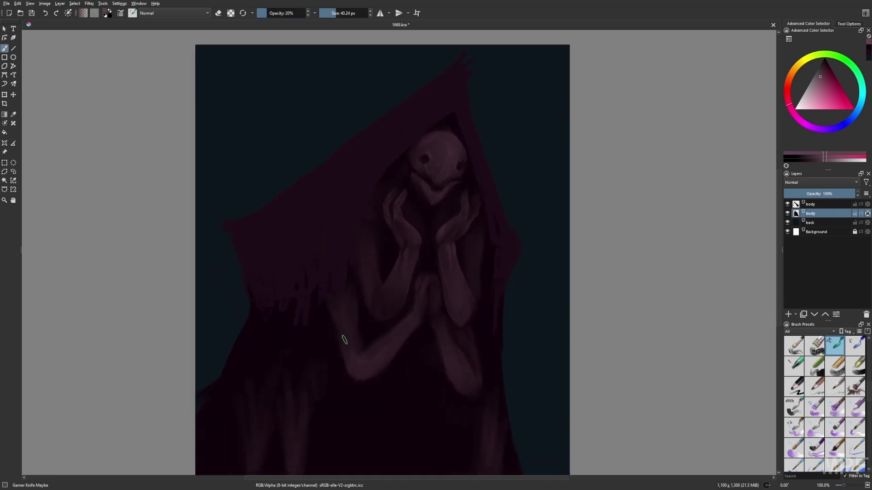
scroll(347, 372, "down", 2)
mouse_move(273, 357)
left_mouse_down()
mouse_move(286, 368)
mouse_move(296, 355)
mouse_move(295, 384)
mouse_move(292, 326)
mouse_move(276, 315)
mouse_move(303, 319)
mouse_move(286, 289)
left_mouse_up()
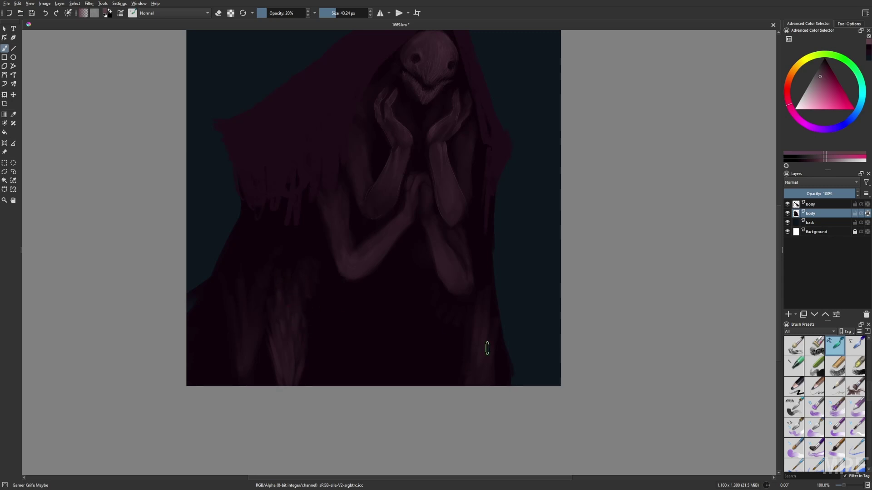
mouse_move(486, 348)
left_mouse_down()
mouse_move(464, 376)
mouse_move(465, 361)
mouse_move(482, 352)
left_mouse_up()
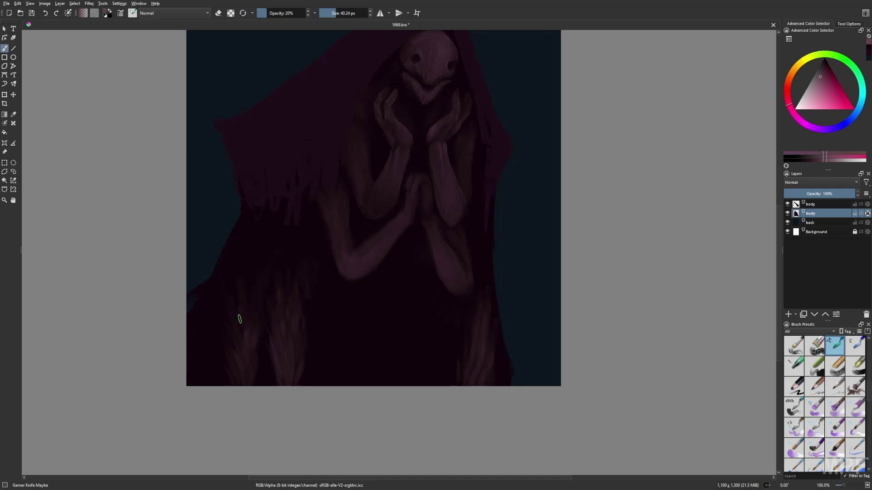
Step: Paint faint ribs beneath the folded arms and a dim leg shape with a 27.20 px brush at 20% opacity
key("bracketleft")
key("bracketleft")
key("bracketleft")
left_click_drag(328, 13, 330, 13)
key("bracketright")
key("bracketright")
key("bracketright")
key("bracketright")
scroll(477, 271, "up", 2)
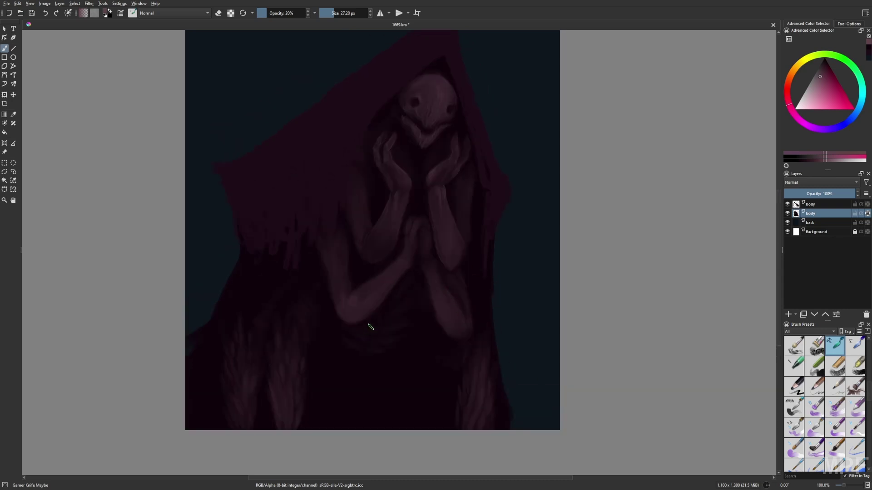
mouse_move(425, 380)
left_mouse_down()
mouse_move(410, 407)
mouse_move(423, 408)
mouse_move(440, 390)
mouse_move(434, 368)
left_mouse_up()
left_click_drag(419, 397, 416, 414)
Step: Add ragged dark strands along the robe's outer edges with the brush at 100% opacity
right_click(624, 302)
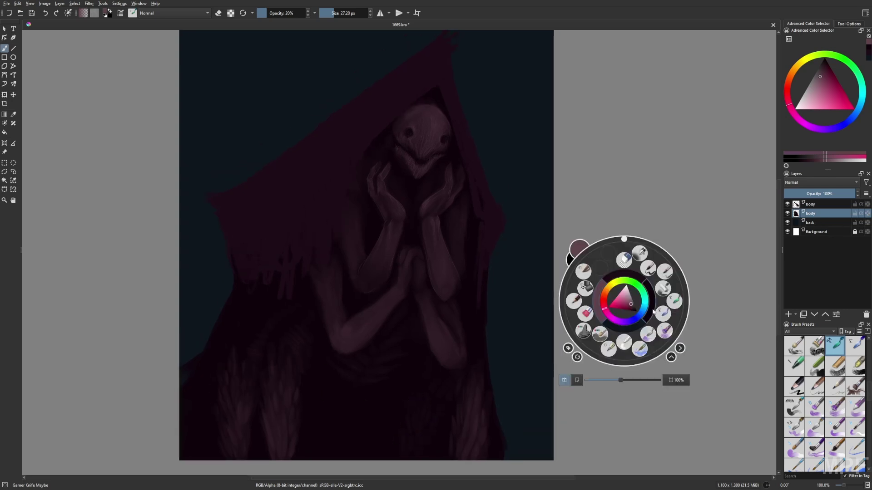
left_click(566, 380)
scroll(453, 276, "down", 1)
left_click_drag(515, 251, 516, 288)
left_click_drag(518, 233, 521, 257)
left_click_drag(521, 293, 534, 327)
left_click_drag(338, 263, 334, 344)
Step: Hang thin dark strands from the cloak's wide corner and reshape that corner on the upper body layer
key("m")
key("bracketleft")
key("bracketleft")
key("bracketleft")
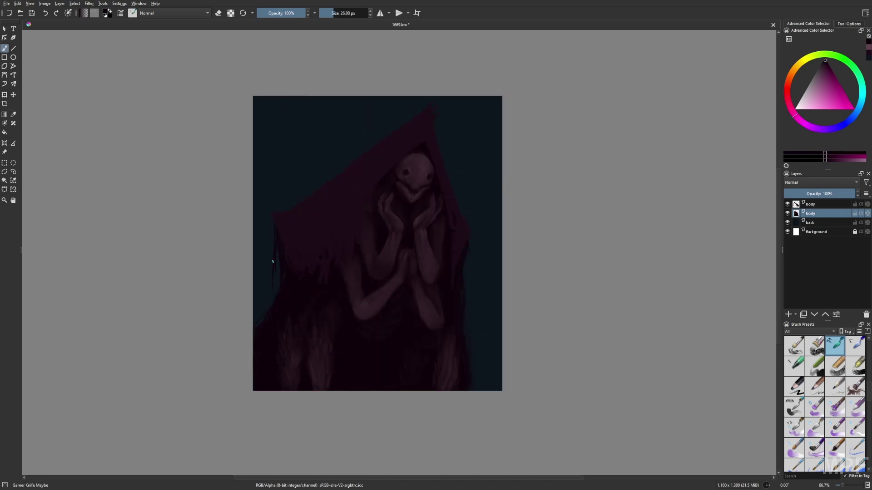
key("Page_Up")
key("plus")
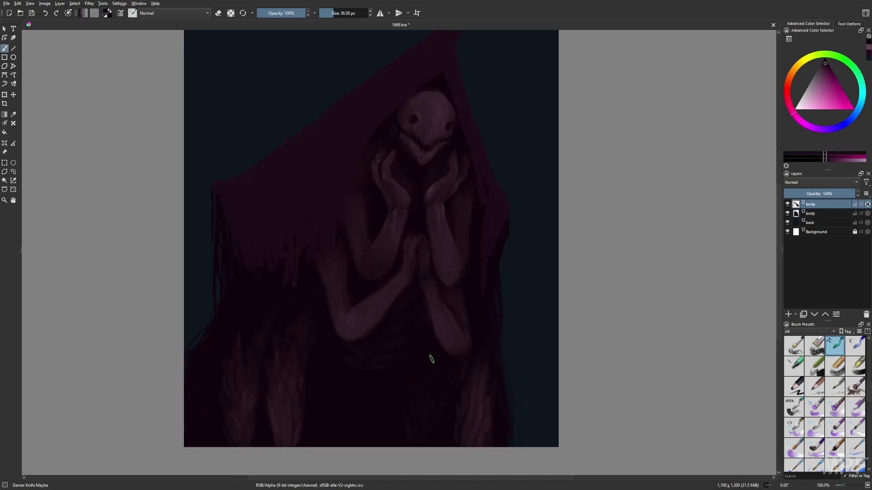
Step: Build up the arms, ribs and leg fur on the lower body layer with a light 20 px brush at 17% opacity
key("m")
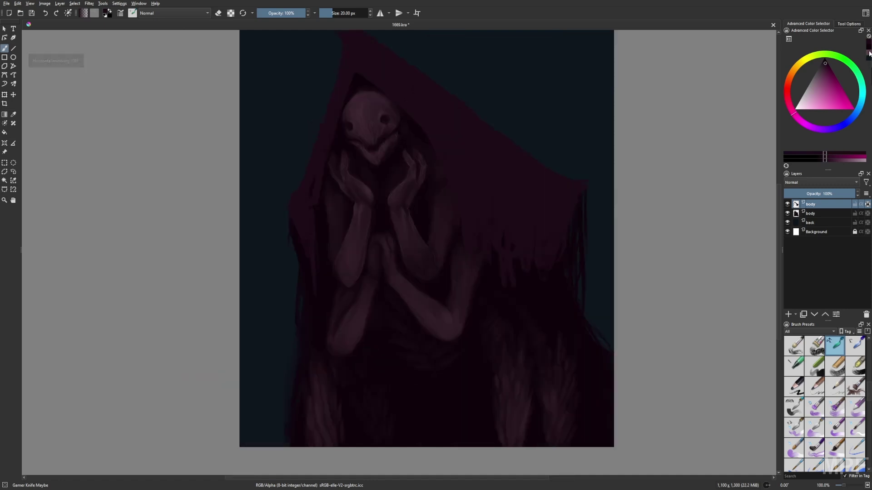
left_click(410, 337, "ctrl")
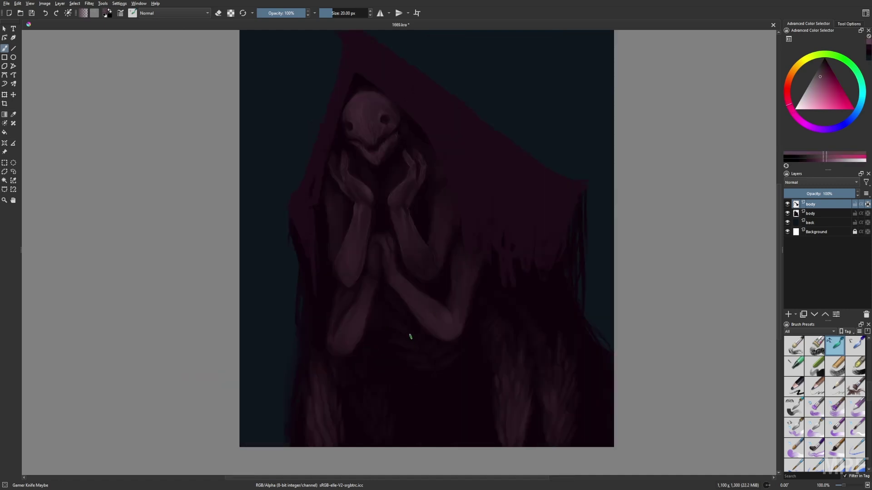
left_click(817, 215)
left_click(265, 13)
key("m")
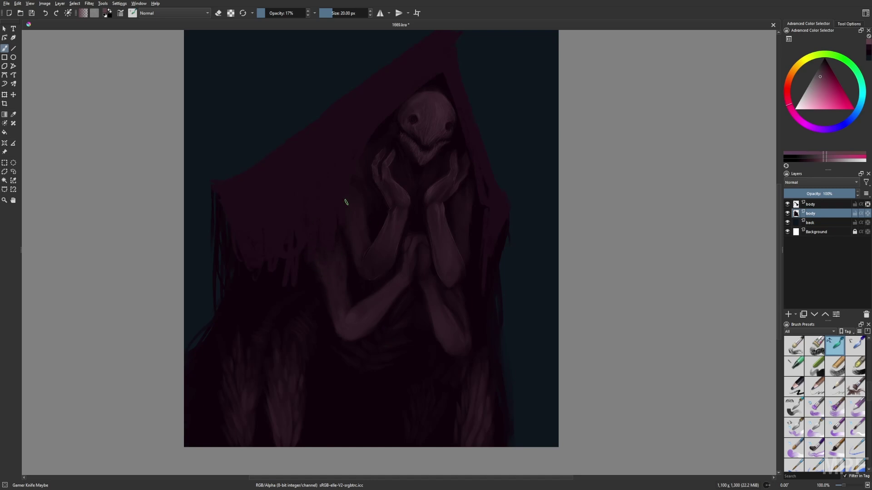
Step: Sharpen the contours of the hands and elbows with the liner at 3 px and 38% opacity, checking in mirrored view
key("slash")
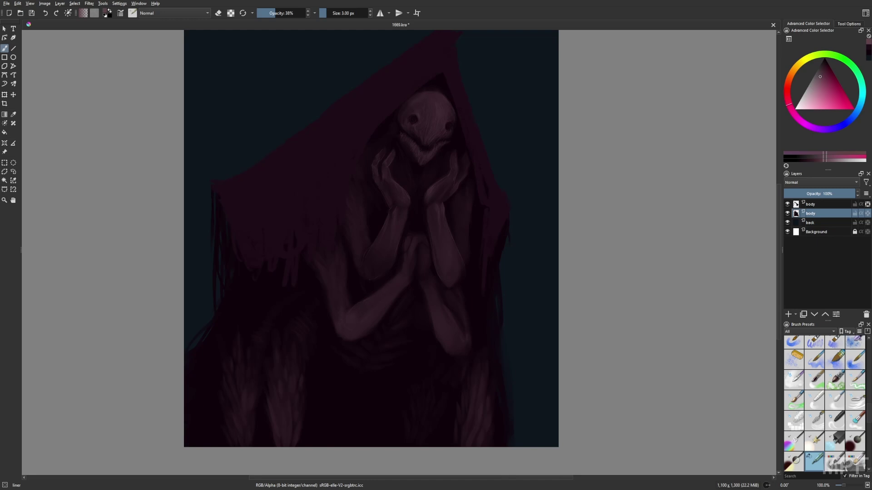
key("m")
left_click_drag(334, 339, 342, 323)
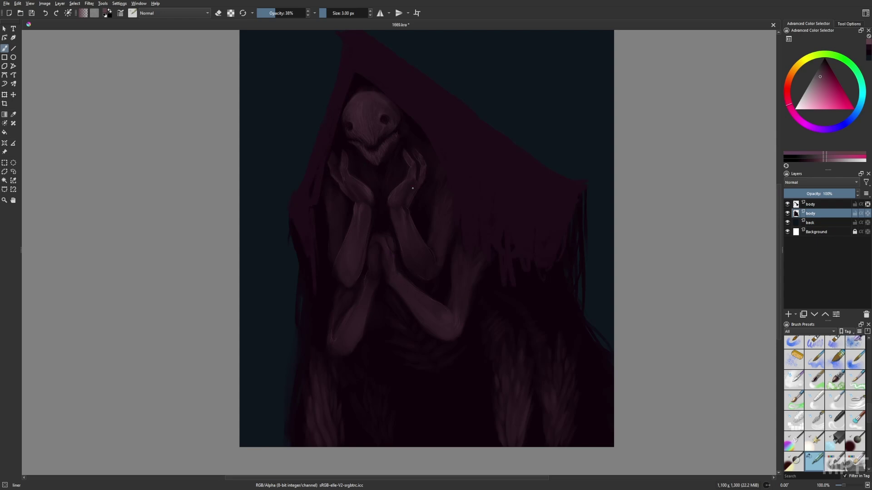
key("m")
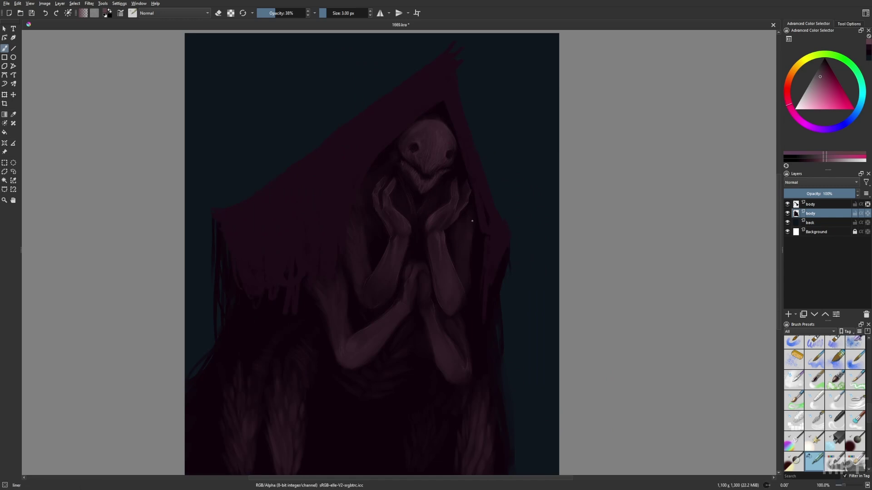
Step: Soften the shading around the face, hands and arms with Garner Knife Maybe at 13 px and 17% opacity
right_click(368, 238)
left_click(404, 184)
key("bracketleft")
key("bracketleft")
key("bracketleft")
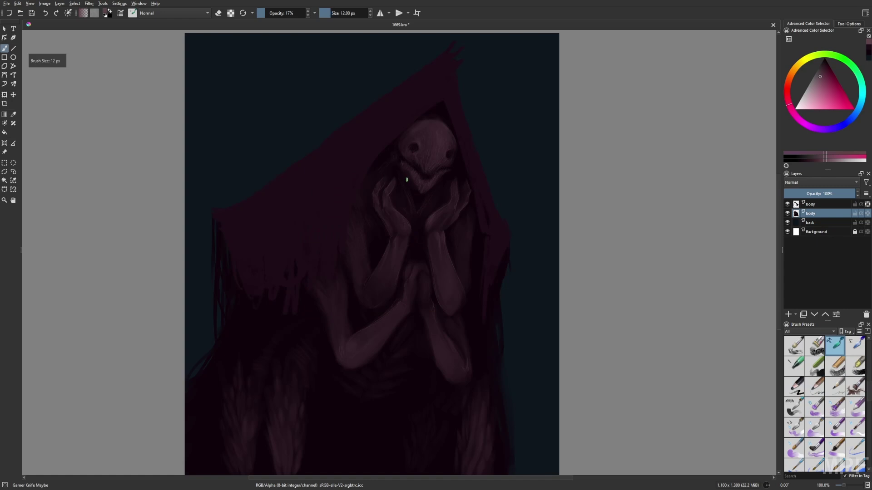
key("m")
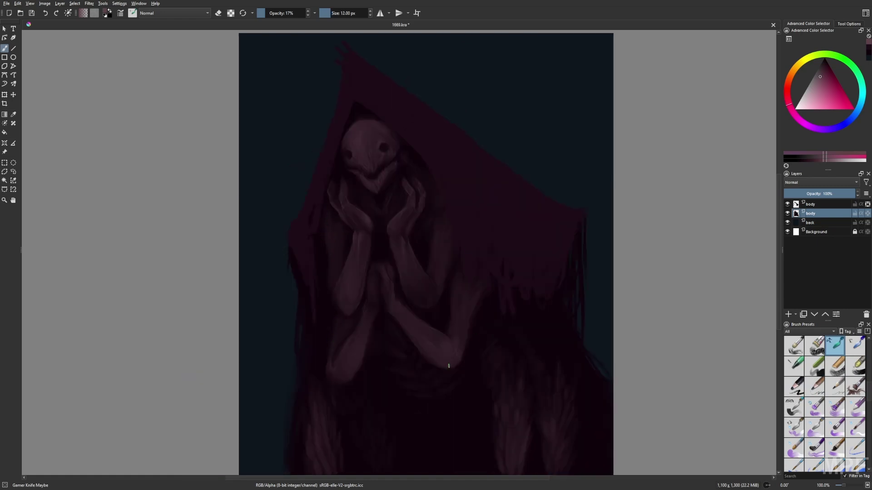
Step: Lay broad light strokes along both sides of the cloak on the upper body layer with a large brush at 43% opacity
left_click(810, 204)
left_click(338, 13)
left_click(277, 14)
left_click(344, 13)
mouse_move(344, 50)
left_mouse_down()
mouse_move(362, 68)
mouse_move(446, 151)
mouse_move(521, 202)
left_mouse_up()
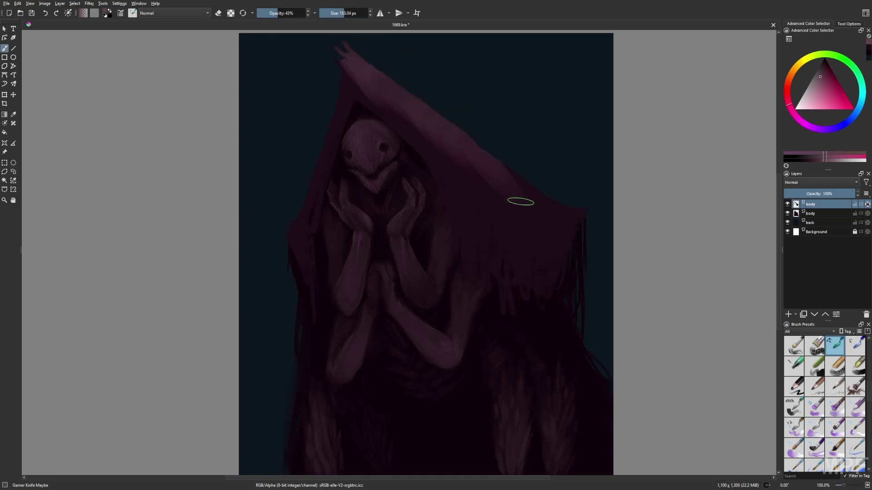
key("m")
key("minus")
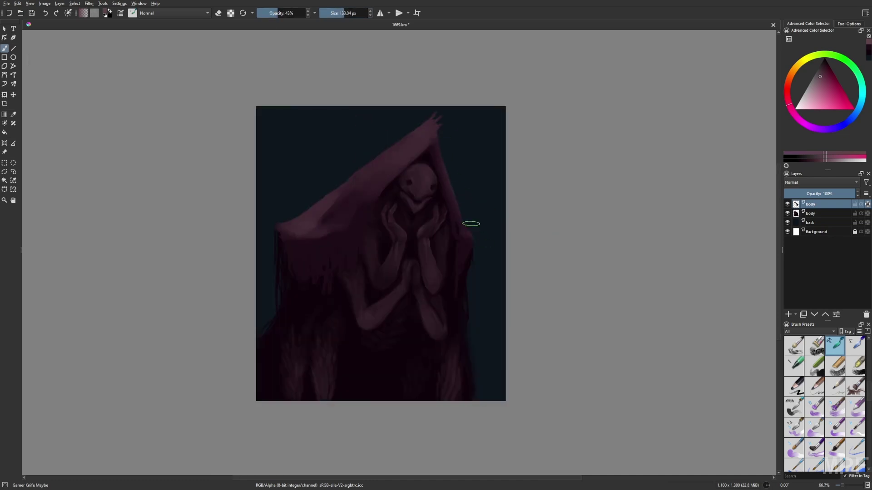
left_click_drag(471, 223, 466, 241)
Step: Shape light folds around the cloak's wide corner with a reduced brush, checking them in a zoomed-out mirrored view
key("plus")
key("bracketleft")
key("bracketleft")
key("bracketleft")
key("bracketleft")
key("bracketleft")
key("bracketleft")
key("bracketleft")
key("bracketleft")
key("bracketleft")
key("bracketleft")
key("bracketleft")
key("bracketleft")
key("minus")
key("minus")
left_click_drag(310, 242, 334, 253)
key("m")
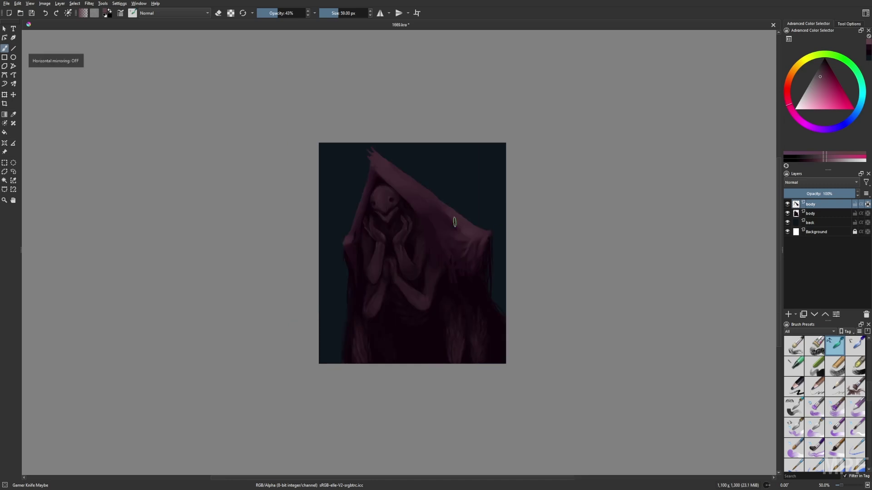
Step: Paint finer fabric streaks and folds across the cloak's wide side with a 32 px brush at 43% opacity
key("bracketleft")
key("bracketleft")
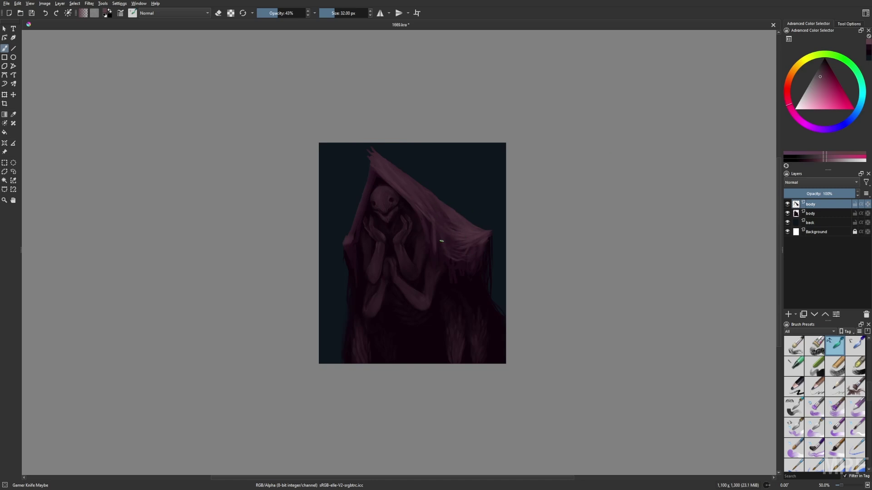
key("m")
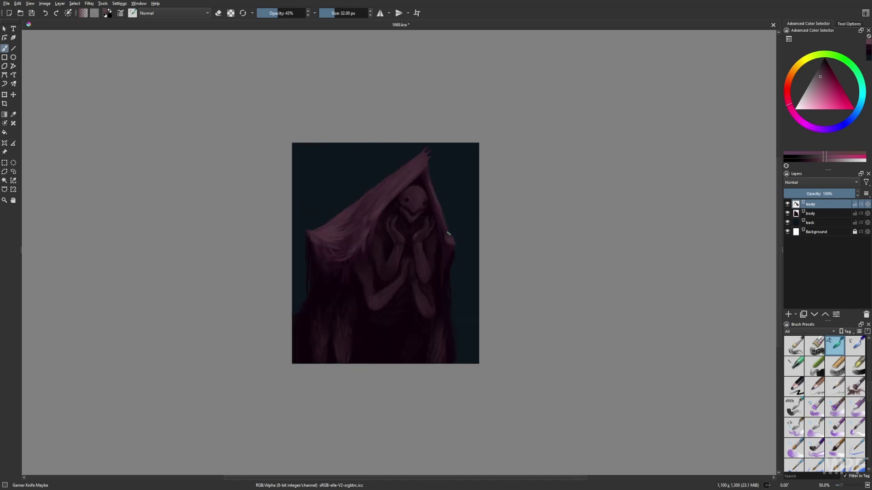
Step: Darken the hood's inner edge along the narrow side and peak with a sampled shadow colour, finishing at 22 px
left_click(424, 175, "ctrl")
left_click_drag(423, 175, 444, 241)
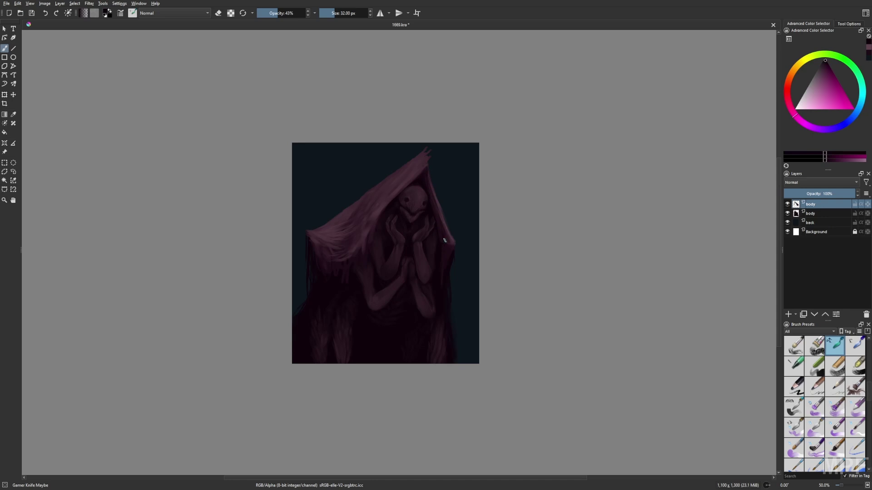
right_click(461, 232)
left_click(431, 201)
left_click(427, 173, "ctrl")
left_click_drag(426, 174, 426, 166)
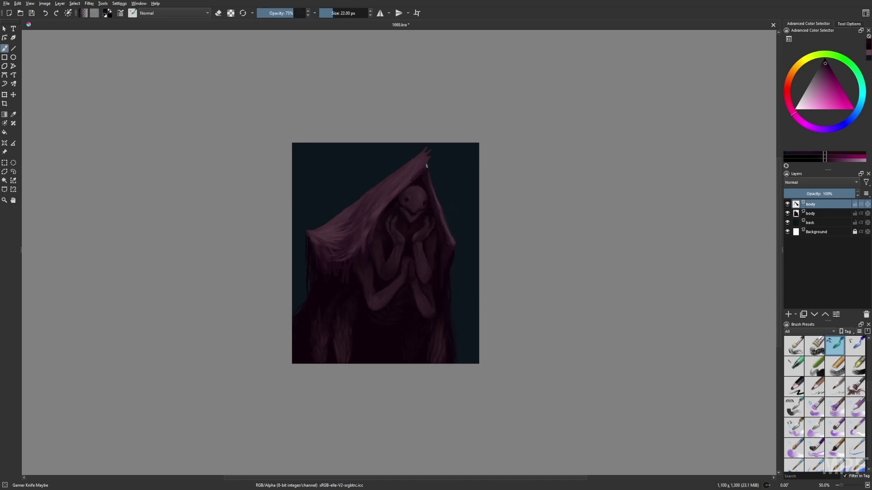
Step: Paint fine fabric threads along the hood's slope and the cloak's wide side with the 3 px liner at full opacity, checking both mirrored orientations
key("m")
right_click(432, 222)
left_click(391, 186)
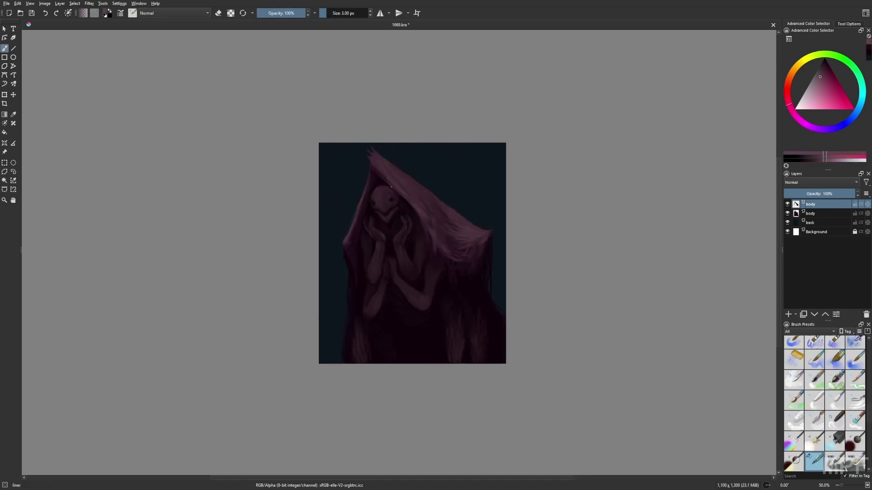
key("m")
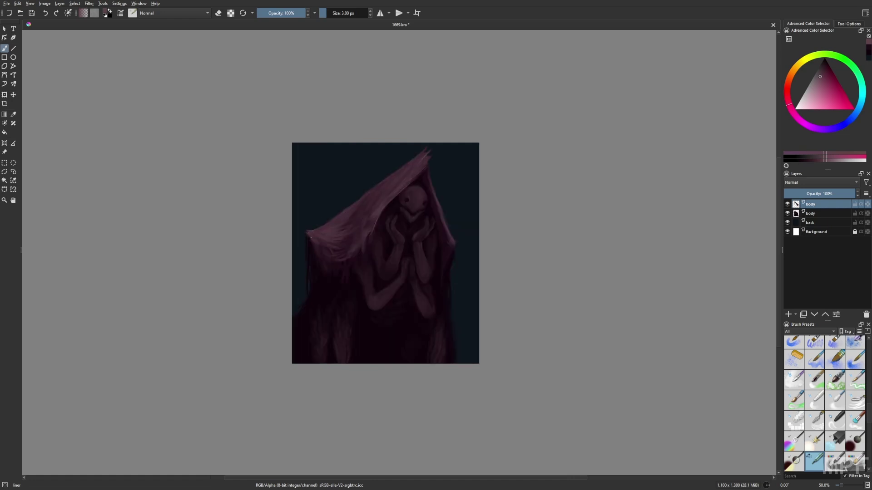
key("m")
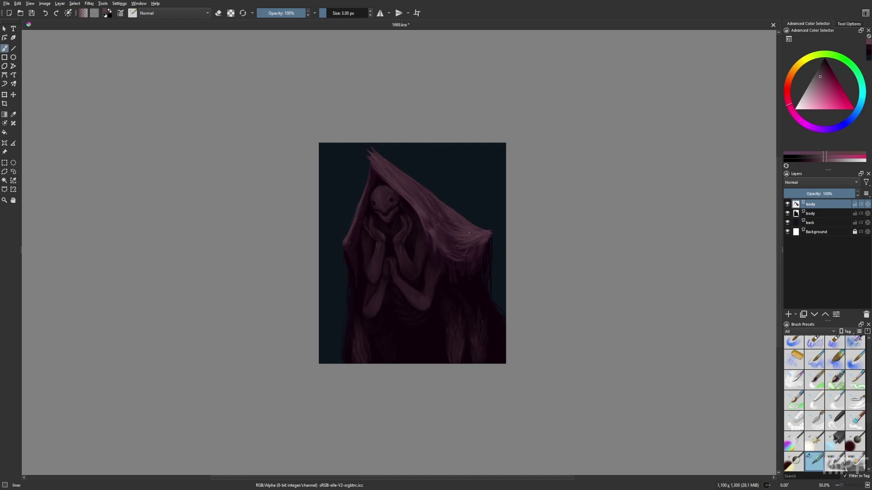
key("m")
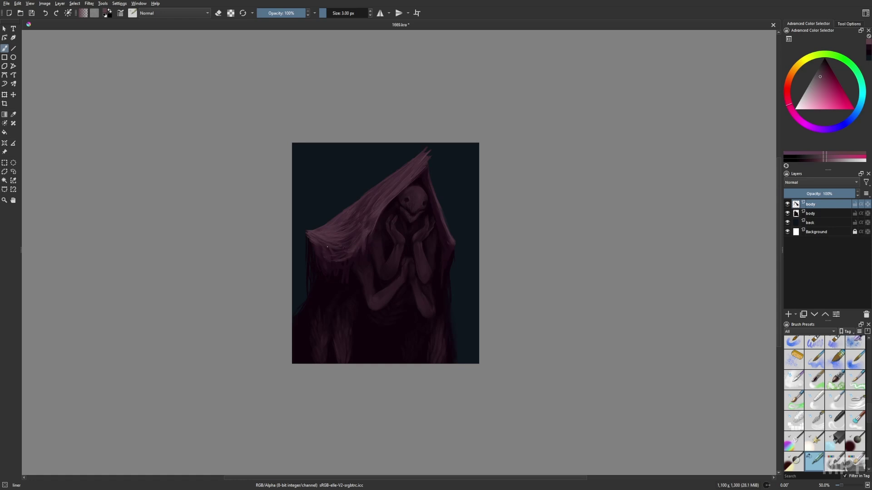
key("m")
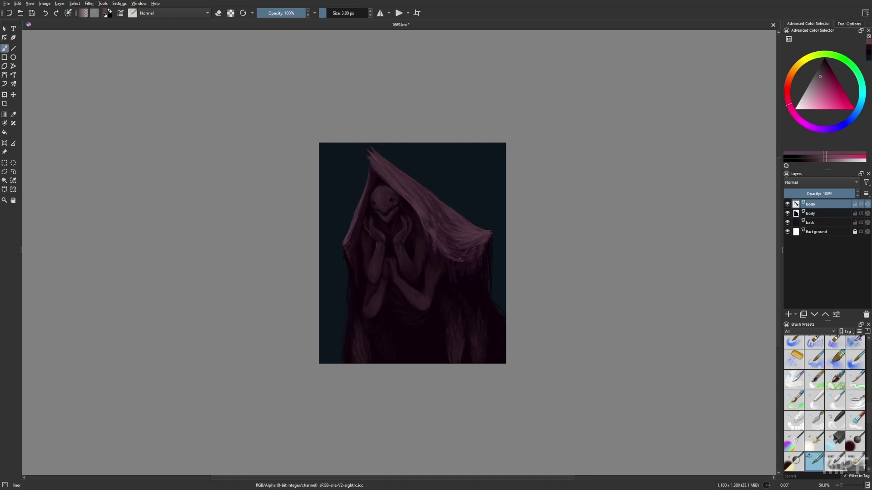
Step: Detail the cloak's lower folds and narrow side with 3 px liner strokes in a sampled near-black shadow and a dark purple mid-tone
right_click(484, 287)
left_click(484, 261)
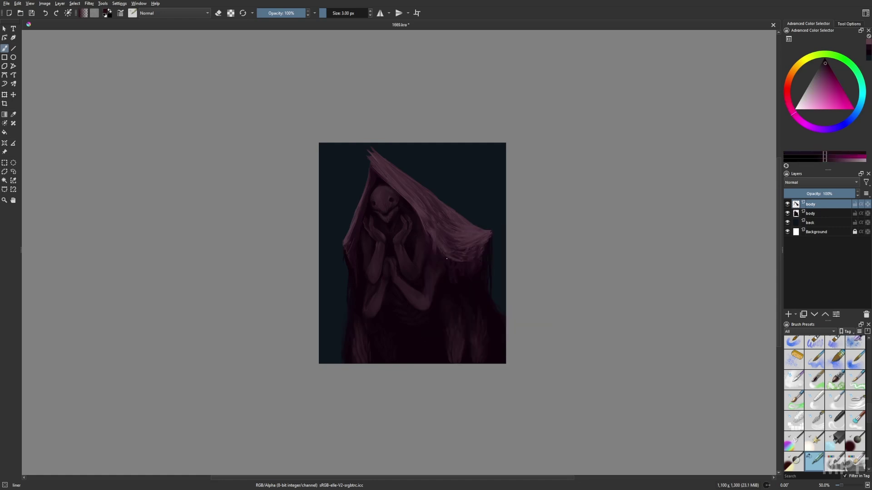
left_click_drag(481, 252, 479, 267)
right_click(478, 269)
left_click(516, 263)
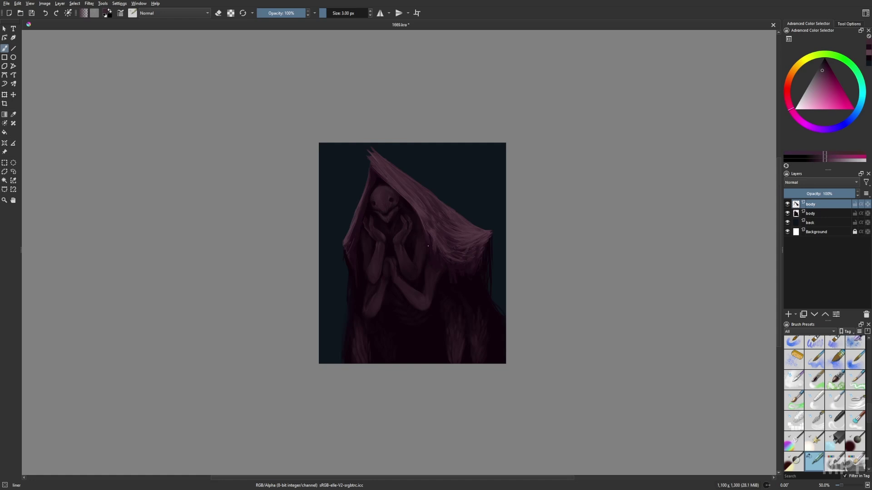
key("m")
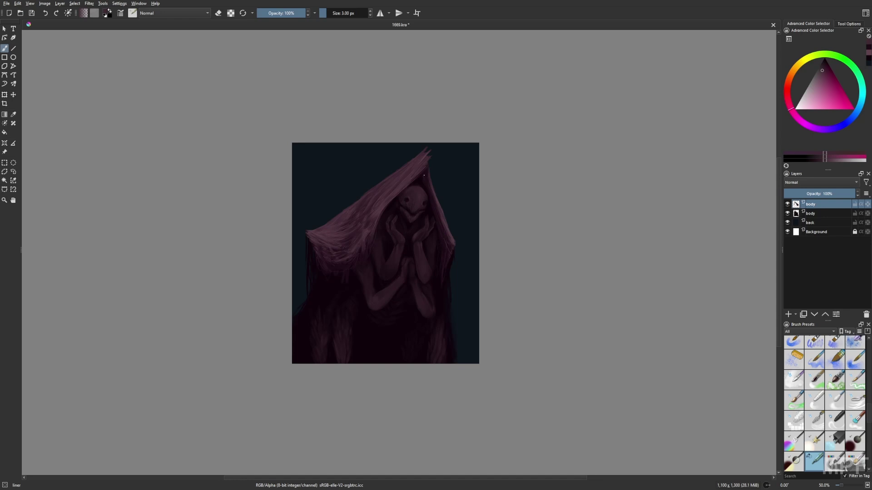
Step: Soften the streaks inside the cloak's wide fold with the Basic-5 Size Opacity brush at about 17 px, reducing its opacity to 59%
scroll(404, 214, "up", 2)
left_click_drag(404, 214, 383, 163)
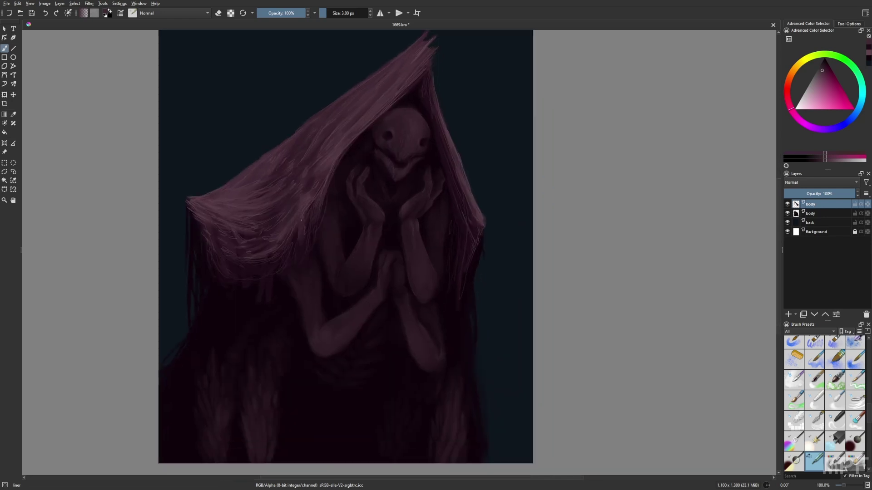
right_click(309, 243)
left_click(320, 205)
left_click_drag(297, 233, 289, 233)
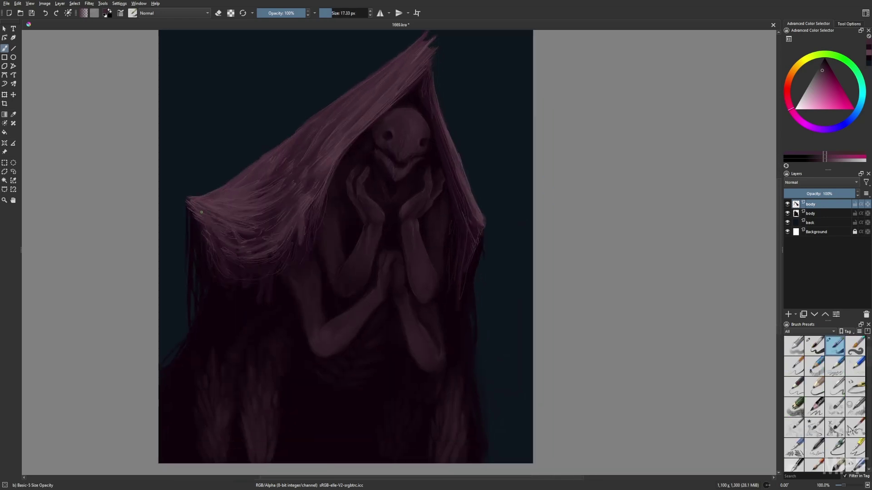
key("i")
key("i")
key("i")
key("i")
key("i")
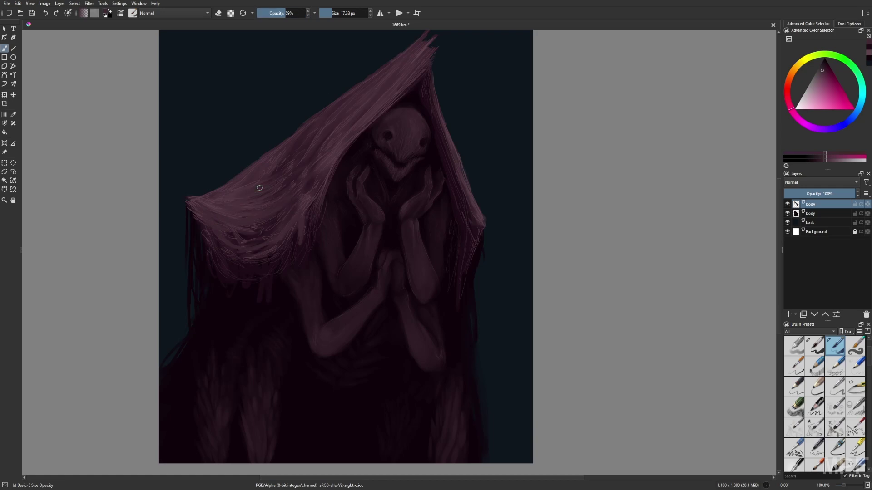
Step: Stroke lighter sampled cloak colour down from the hood's peak in the mirrored view with a 9 px brush
key("m")
left_click_drag(501, 128, 427, 184)
key("bracketleft")
key("bracketleft")
key("bracketleft")
key("bracketleft")
key("bracketleft")
key("bracketleft")
key("bracketleft")
key("bracketleft")
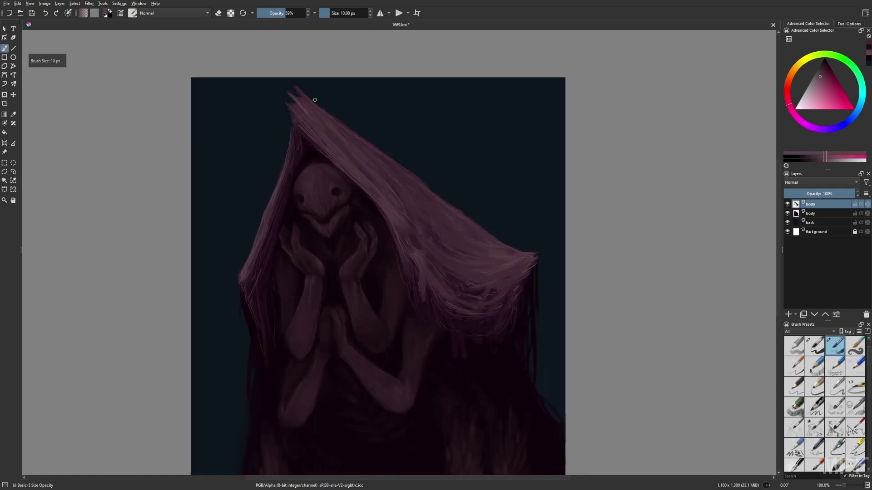
left_click(313, 100, "ctrl")
left_click_drag(314, 121, 369, 180)
mouse_move(347, 150)
left_mouse_down()
mouse_move(327, 127)
mouse_move(367, 190)
left_mouse_up()
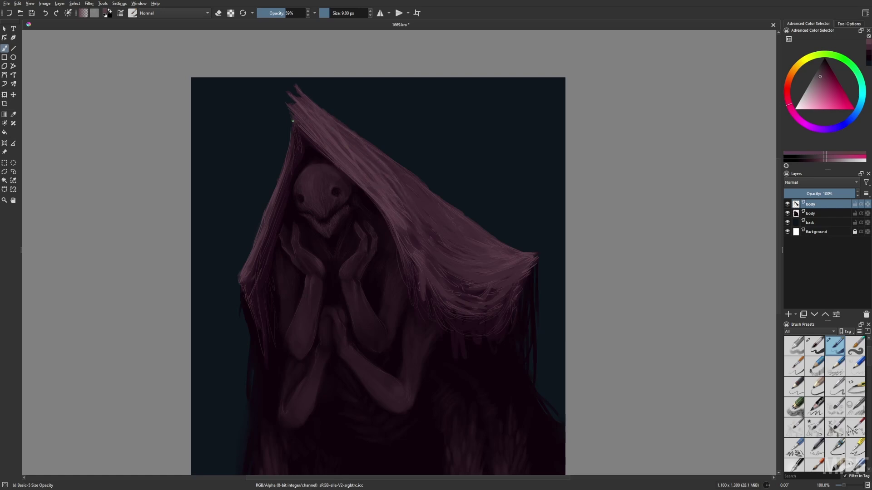
Step: Extend the light 9 px strokes over the cloak's wide side so they converge on its pointed corner
left_click_drag(415, 183, 442, 208)
left_click_drag(466, 237, 480, 245)
mouse_move(462, 250)
left_mouse_down()
mouse_move(501, 266)
mouse_move(529, 263)
left_mouse_up()
left_click_drag(502, 287, 532, 262)
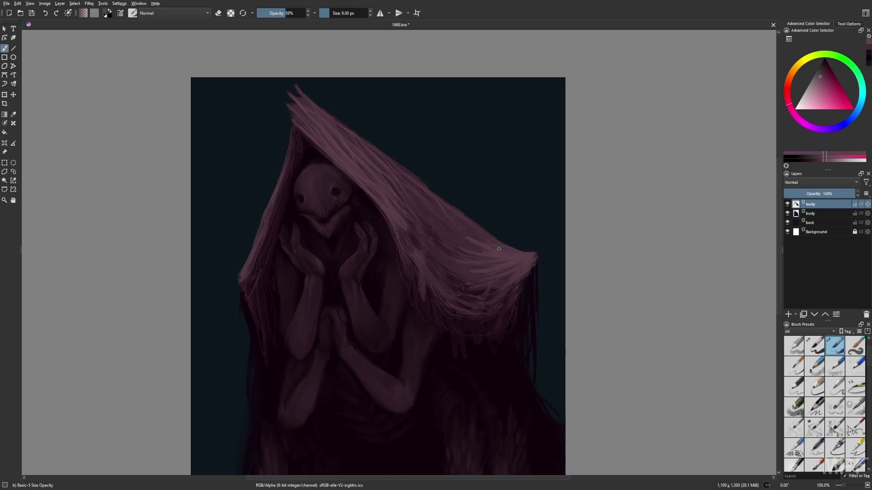
key("m")
left_click_drag(331, 249, 355, 234)
mouse_move(314, 256)
left_mouse_down()
mouse_move(371, 242)
mouse_move(381, 272)
mouse_move(289, 289)
mouse_move(289, 297)
left_mouse_up()
left_click_drag(259, 257, 266, 262)
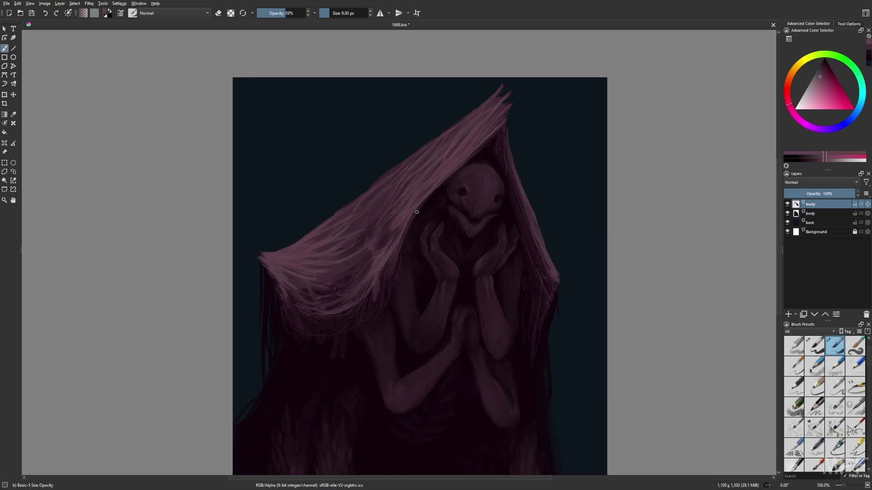
Step: Paint light fabric streaks through the middle of the wide side and down the cloak's narrow edge
left_click_drag(382, 207, 346, 234)
left_click_drag(398, 190, 365, 229)
left_click_drag(399, 213, 379, 234)
left_click_drag(525, 203, 540, 239)
left_click_drag(507, 137, 519, 180)
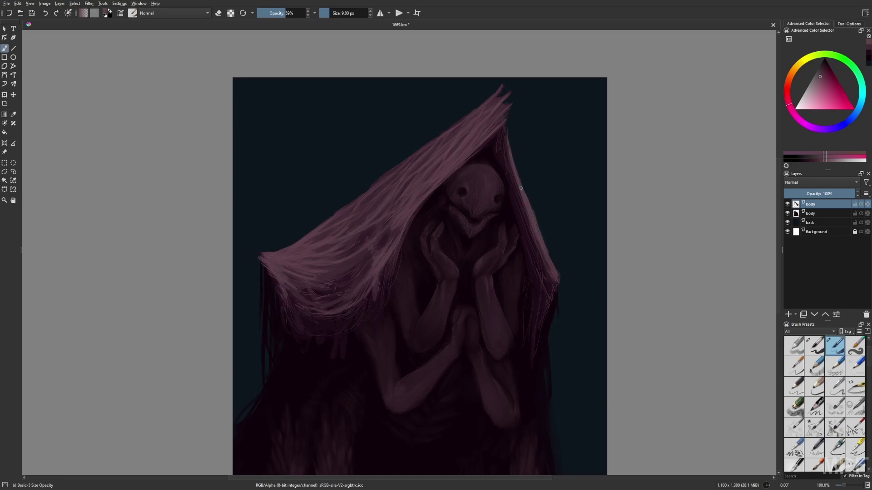
mouse_move(452, 125)
left_mouse_down()
mouse_move(385, 178)
mouse_move(428, 144)
left_mouse_up()
mouse_move(386, 175)
left_mouse_down()
mouse_move(338, 212)
mouse_move(292, 218)
left_mouse_up()
Step: Start highlighting the folds near the cloak's wide corner in a lighter reddish tone with a 5 px brush
scroll(605, 188, "down", 2)
left_click(521, 183, "ctrl")
key("bracketleft")
key("bracketleft")
key("bracketleft")
key("bracketleft")
key("m")
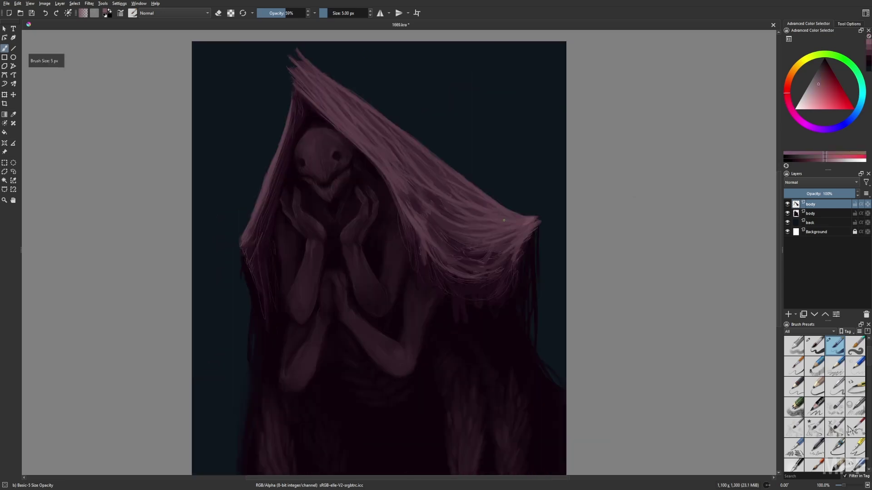
left_click_drag(502, 214, 517, 207)
mouse_move(481, 238)
left_mouse_down()
mouse_move(524, 221)
mouse_move(534, 226)
mouse_move(521, 239)
mouse_move(540, 217)
mouse_move(494, 236)
left_mouse_up()
Step: Broaden the highlight at the cloak's wide corner with a 13 px brush
key("bracketright")
key("bracketright")
key("bracketright")
key("bracketright")
key("bracketright")
key("bracketright")
key("bracketright")
key("bracketright")
left_click_drag(514, 222, 472, 230)
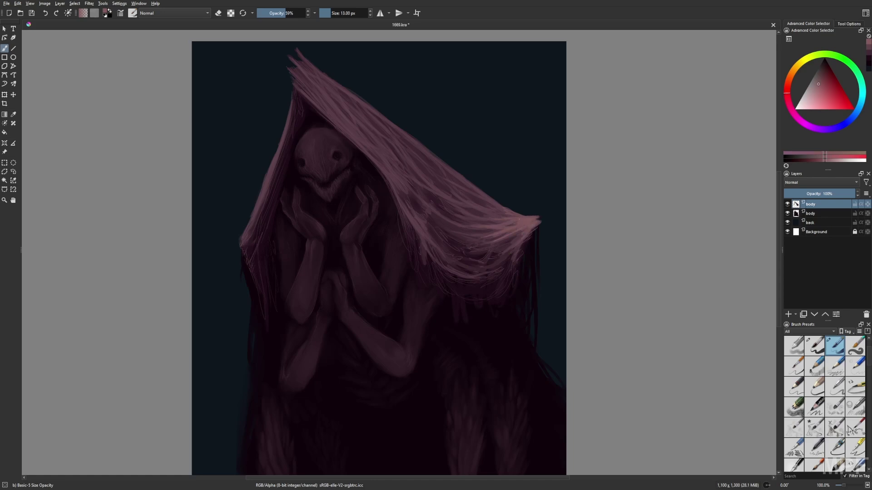
Step: Trace thin light threads along the hood's upper slope toward the peak with the 3 px liner at full opacity
key("m")
right_click(381, 209)
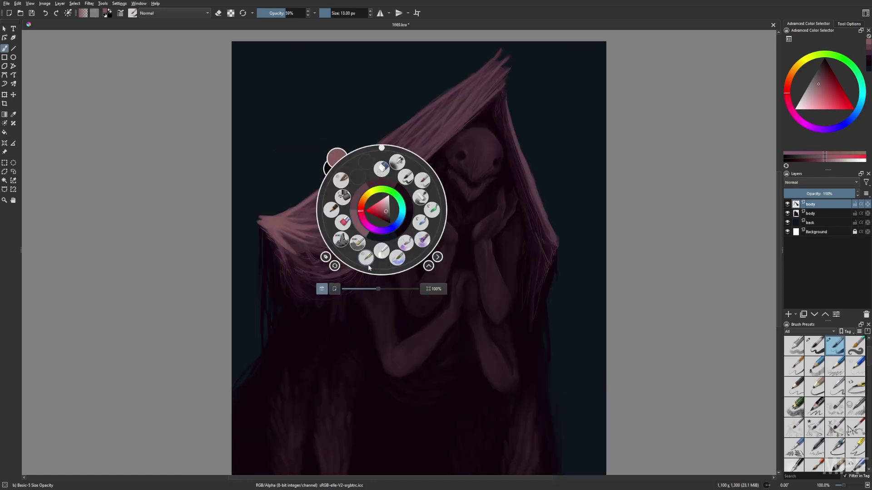
left_click(366, 259)
left_click_drag(351, 168, 409, 122)
mouse_move(409, 122)
left_mouse_down()
mouse_move(403, 144)
mouse_move(439, 115)
left_mouse_up()
left_click_drag(422, 128, 487, 81)
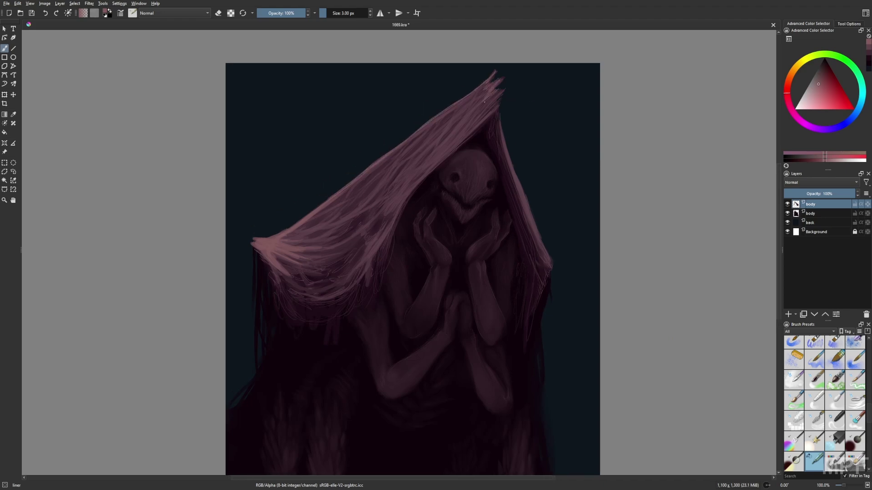
Step: Highlight the hood's inner rim with the Basic-5 Size Opacity brush at 6 px and 78% opacity
right_click(486, 136)
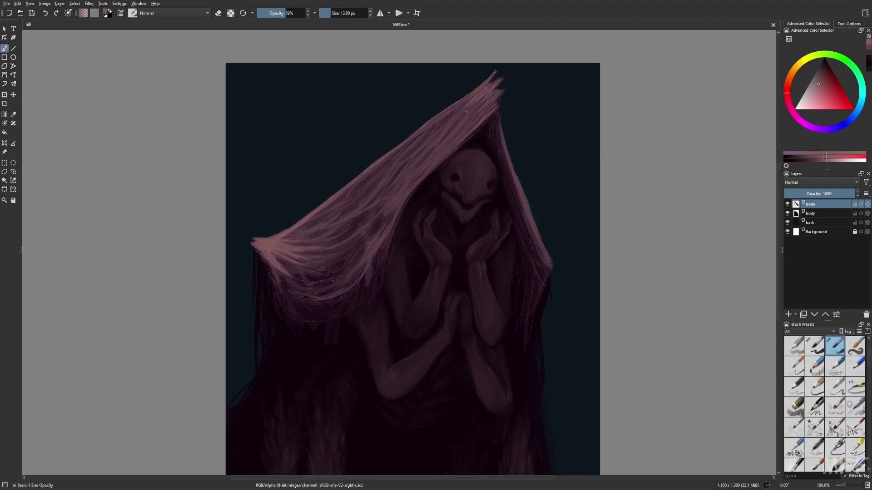
key("bracketleft")
key("bracketleft")
key("bracketleft")
key("bracketleft")
key("bracketleft")
key("bracketleft")
left_click(295, 13)
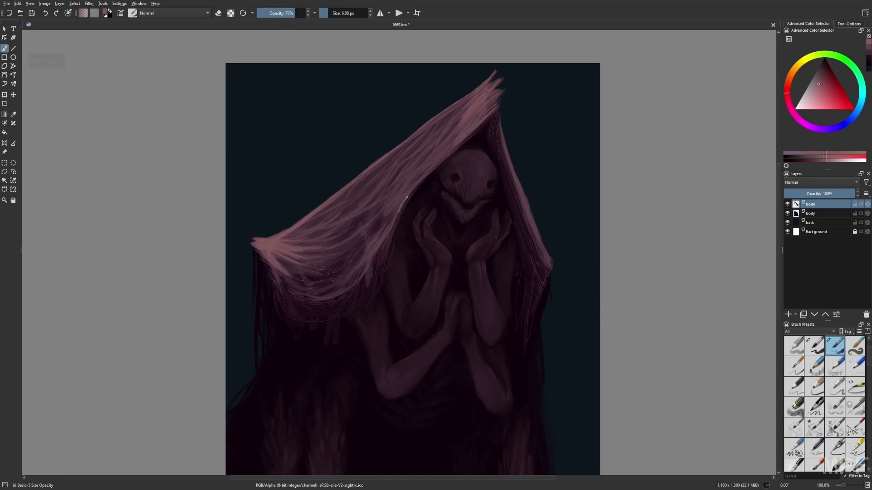
left_click_drag(408, 198, 445, 158)
left_click_drag(426, 174, 464, 140)
left_click_drag(403, 198, 387, 231)
mouse_move(394, 212)
left_mouse_down()
mouse_move(376, 242)
mouse_move(400, 194)
left_mouse_up()
Step: Lay light 6 px strokes across the hood's long slope and outer edge, working in both mirrored orientations
left_click_drag(392, 199, 416, 159)
left_click_drag(405, 170, 468, 120)
left_click_drag(347, 189, 397, 156)
left_click_drag(370, 178, 416, 138)
left_click_drag(388, 164, 410, 146)
mouse_move(399, 160)
left_mouse_down()
mouse_move(377, 183)
mouse_move(460, 203)
left_mouse_up()
key("m")
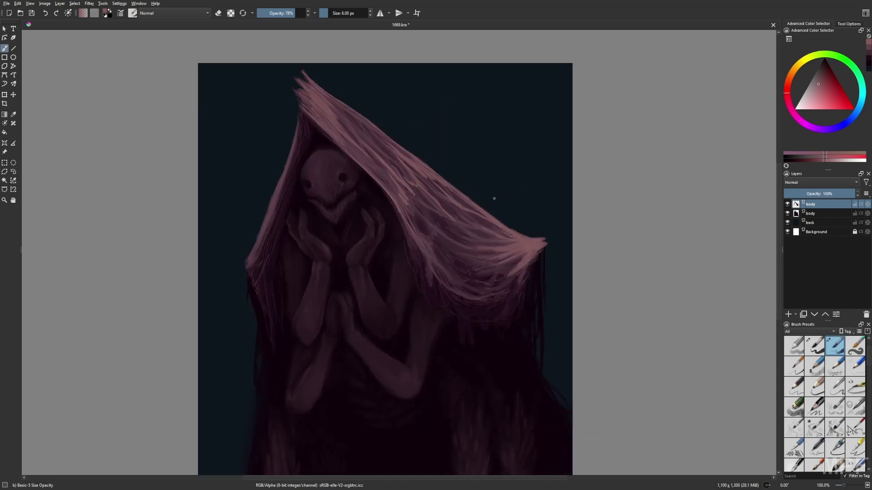
left_click_drag(481, 245, 408, 203)
left_click_drag(354, 130, 364, 141)
left_click_drag(349, 120, 392, 153)
key("m")
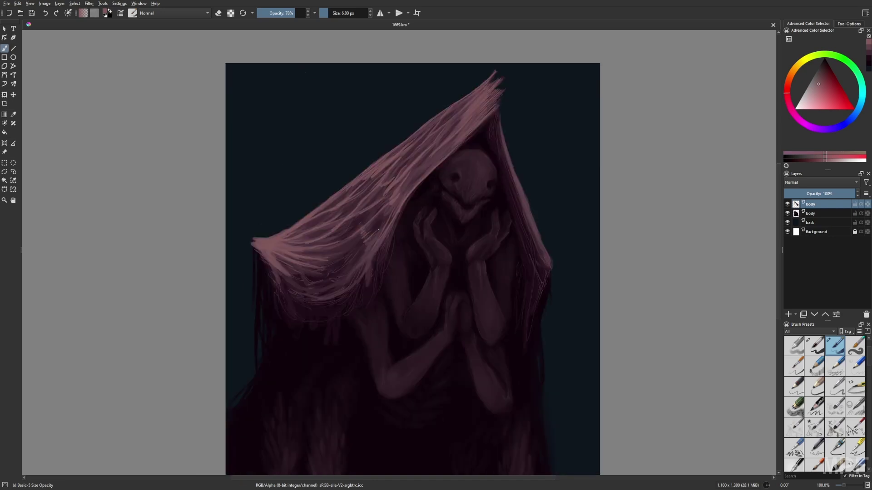
Step: Refine the cloak's narrow outer edge with thin light lines using the 3 px liner
key("m")
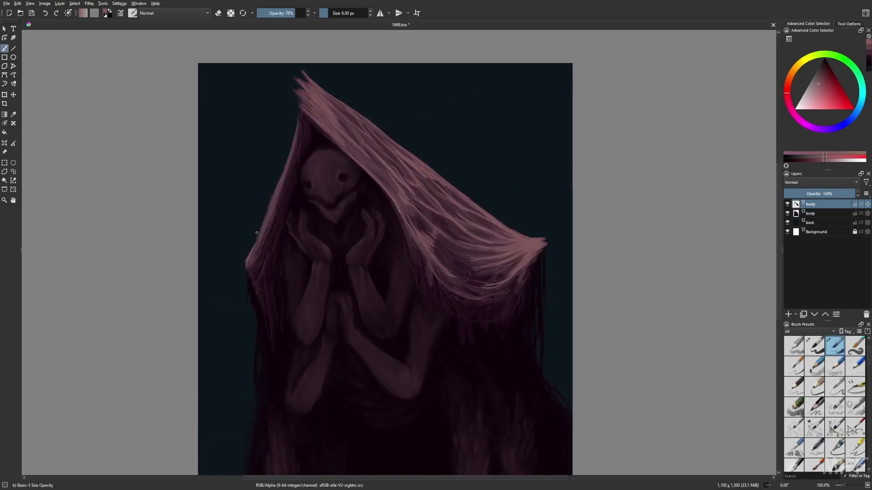
key("slash")
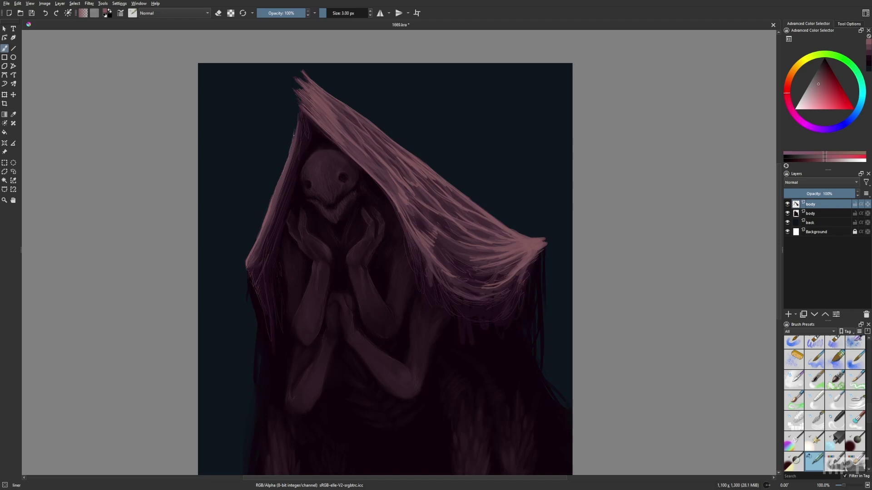
key("m")
scroll(358, 150, "down", 1)
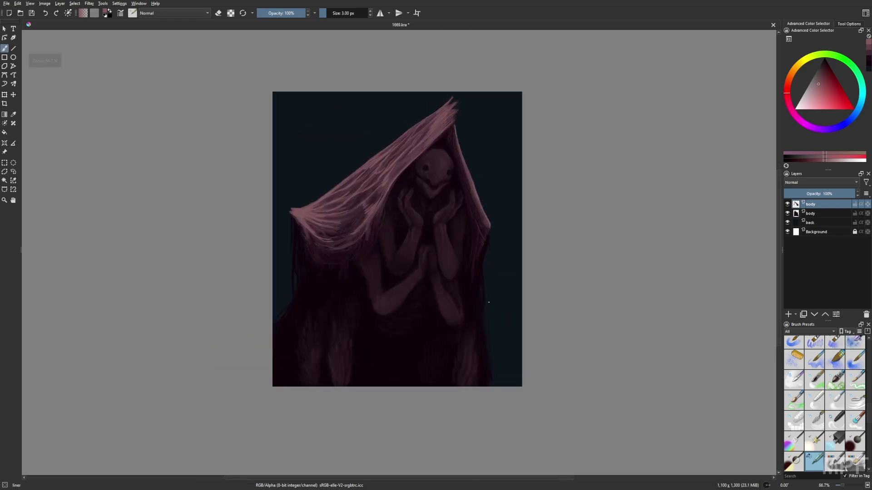
scroll(400, 209, "up", 1)
Step: Lock the upper body layer's transparency and airbrush a warm peach Overlay glow across the cloak with a very large soft brush
key("slash")
left_click(867, 204)
left_click(815, 98)
left_click(792, 72)
left_click(790, 77)
left_click(812, 104)
left_click(190, 13)
left_click(181, 68)
left_click(354, 13)
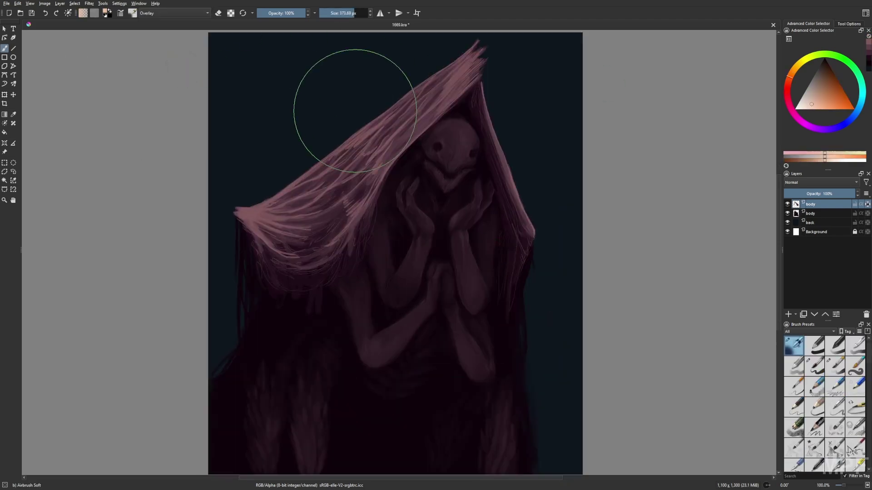
mouse_move(355, 111)
left_mouse_down()
mouse_move(369, 182)
mouse_move(553, 258)
left_mouse_up()
left_click_drag(331, 273, 512, 39)
Step: Draw fine peach highlight strands over the hood's slope, rim and narrow side with the 3 px liner
key("slash")
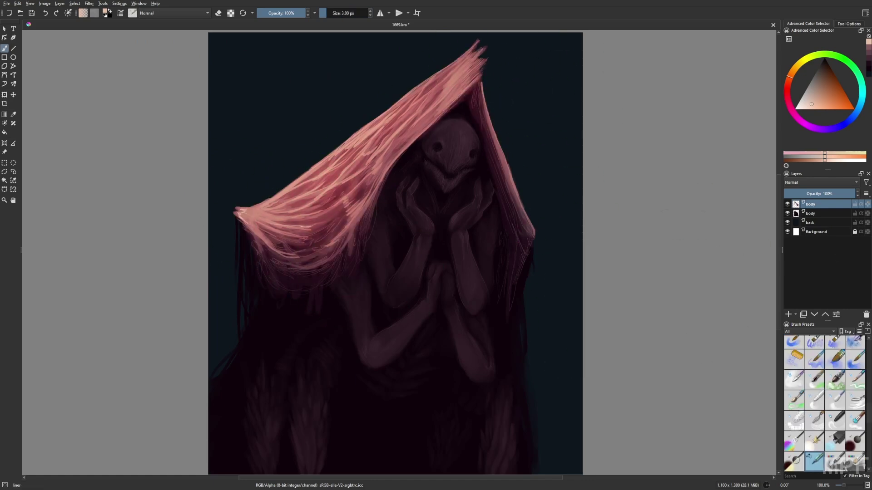
mouse_move(356, 212)
left_mouse_down()
mouse_move(396, 159)
mouse_move(370, 144)
left_mouse_up()
left_click_drag(360, 157, 390, 140)
left_click_drag(497, 93, 490, 127)
left_click_drag(447, 96, 472, 82)
left_click_drag(429, 120, 459, 94)
left_click_drag(436, 143, 463, 111)
left_click_drag(424, 157, 461, 120)
left_click_drag(482, 155, 511, 232)
left_click_drag(490, 177, 519, 250)
left_click_drag(565, 329, 570, 272)
Step: Lock the lower body layer's transparency and airbrush a warm Overlay glow on the creature's forehead at 42% opacity
left_click(810, 214)
left_click(867, 213)
key("slash")
left_click_drag(291, 13, 278, 13)
left_click(340, 13)
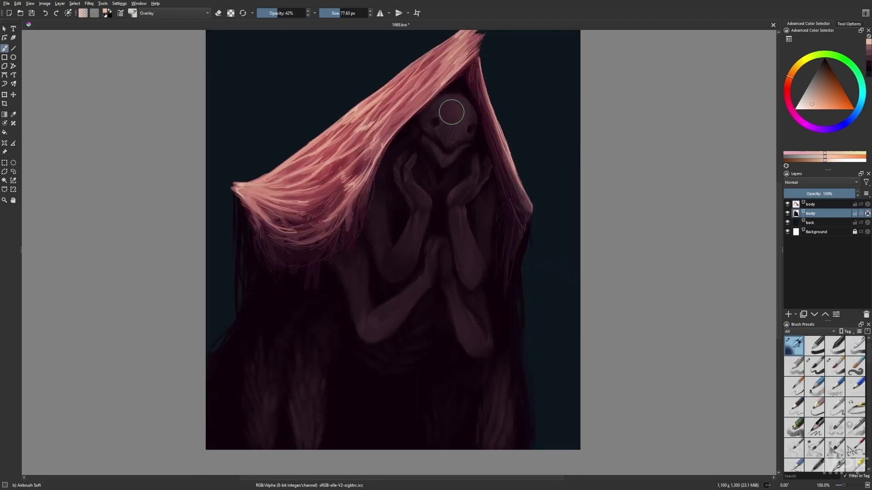
mouse_move(452, 112)
left_mouse_down()
mouse_move(445, 136)
mouse_move(460, 120)
left_mouse_up()
key("plus")
left_click_drag(537, 288, 504, 325)
Step: Airbrush warm Overlay light onto the hands and forearms with the soft brush reduced to 44 px
key("bracketleft")
key("bracketleft")
key("bracketleft")
key("bracketleft")
key("bracketleft")
key("bracketleft")
key("bracketleft")
key("bracketleft")
key("minus")
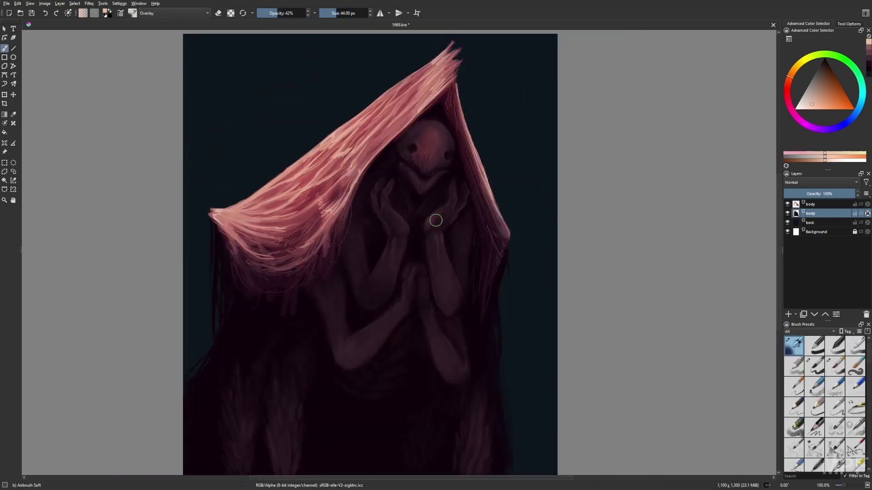
left_click_drag(435, 222, 430, 250)
key("minus")
key("m")
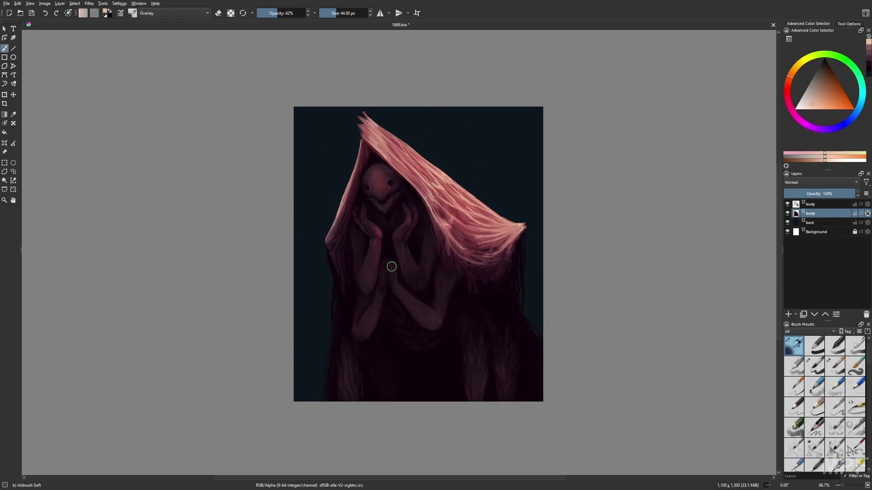
key("m")
Step: Add fine peach Overlay accents to the face, hands and arms with the 3 px liner at 43% opacity
right_click(395, 367)
left_click(393, 403)
right_click(391, 384)
left_click(369, 397)
left_click(278, 13)
left_click(175, 13)
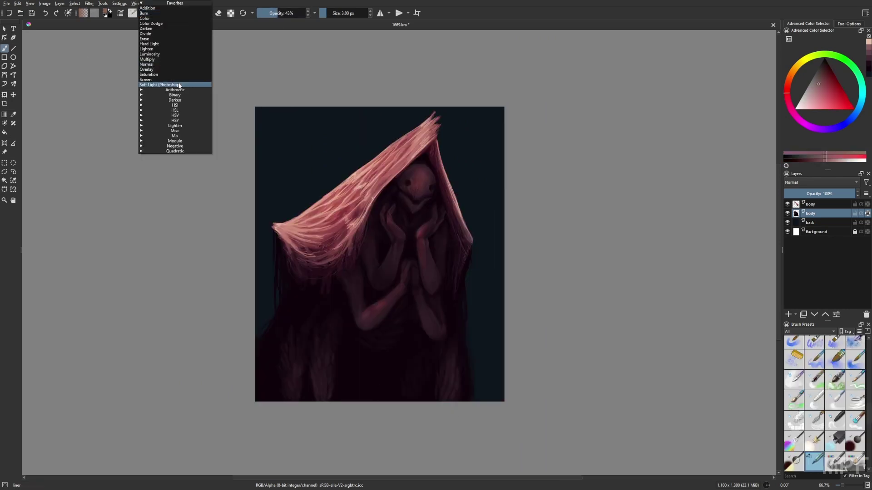
left_click(179, 84)
right_click(384, 303)
left_click(175, 13)
left_click(176, 78)
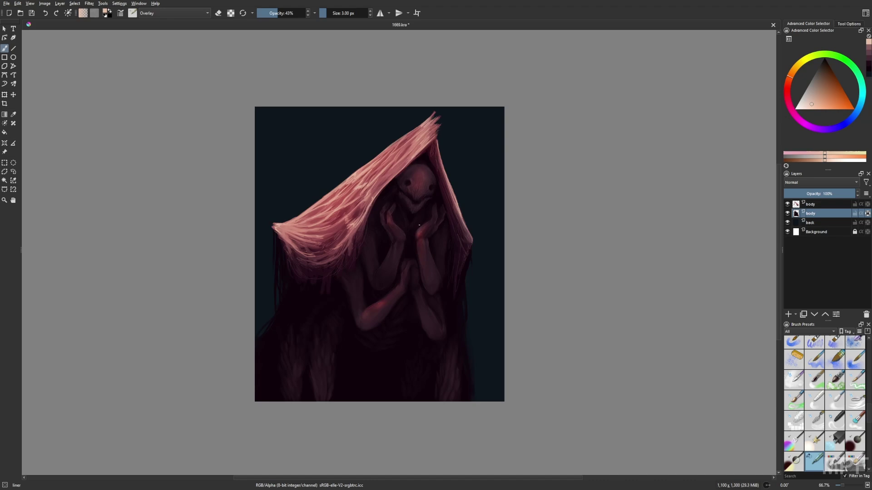
key("m")
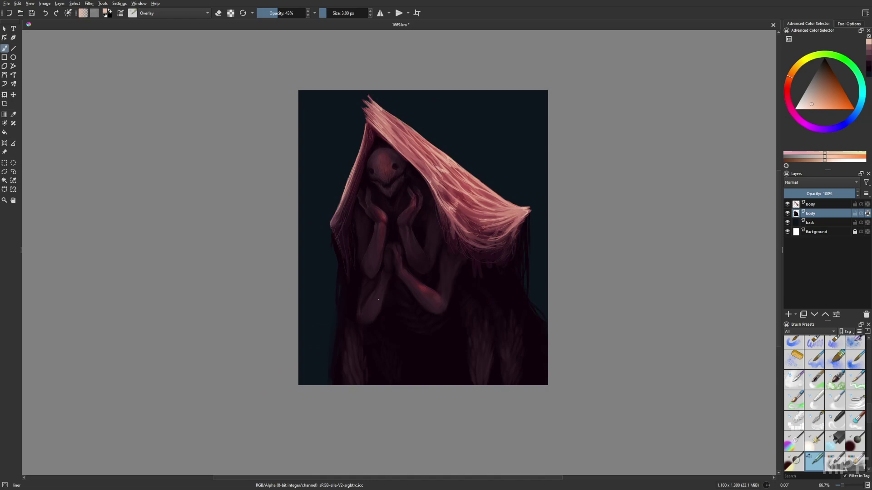
Step: Touch up the hood and body layers with fine peach Overlay strokes from the 3 px liner at 43% opacity
left_click(819, 205)
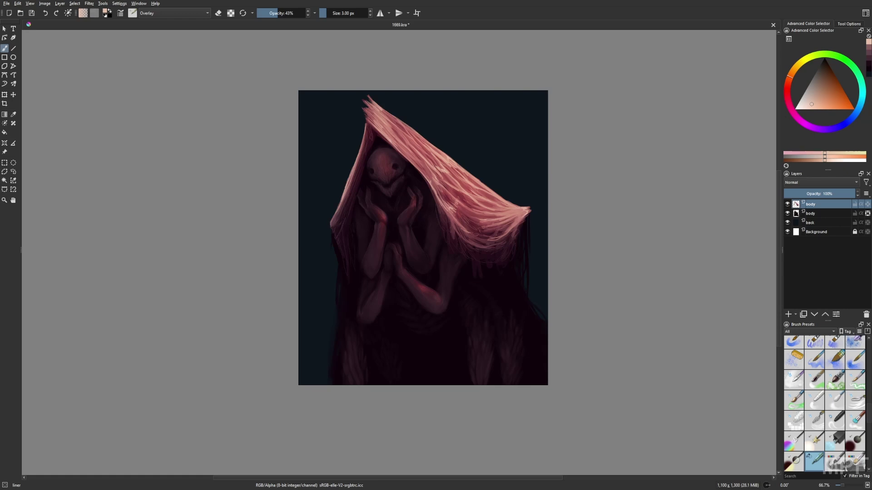
key("m")
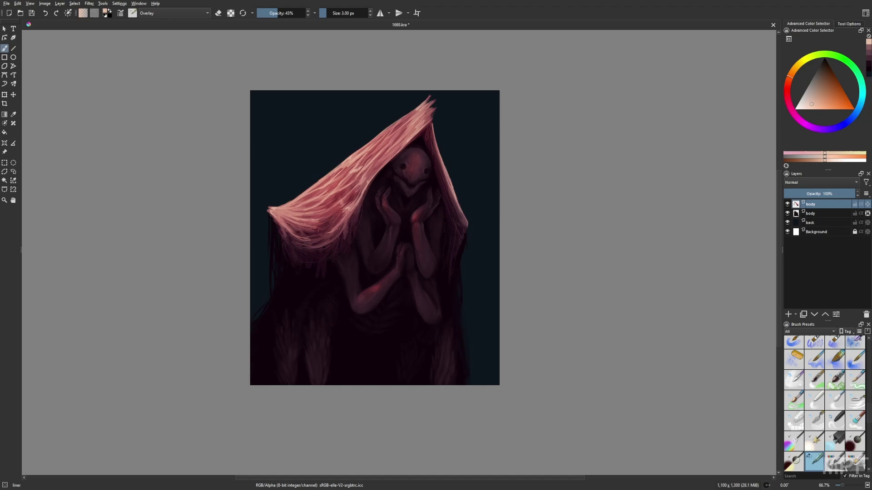
key("1")
left_click(817, 216)
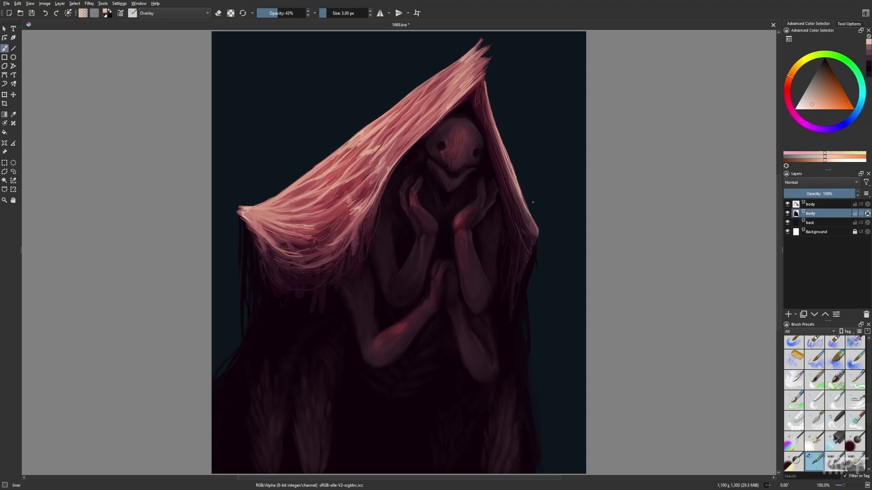
key("m")
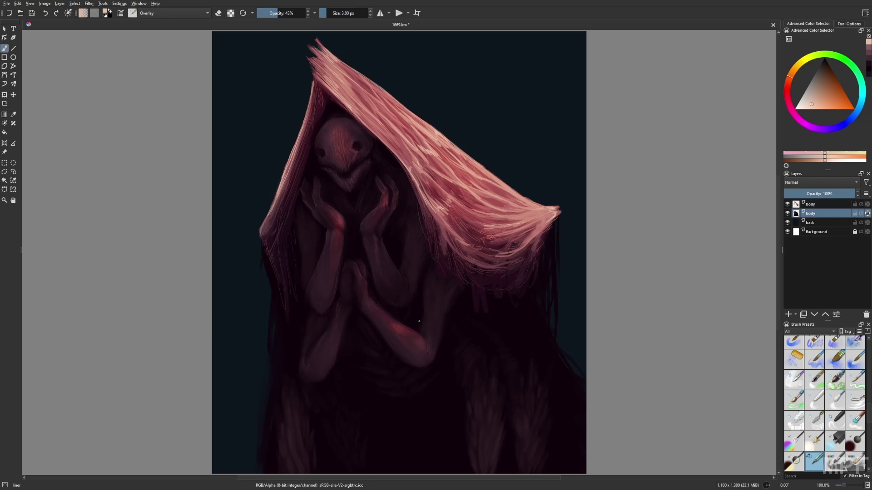
Step: Add a new layer named "screen" above the upper body layer and set its blending mode to Screen
left_click(810, 205)
left_click_drag(454, 227, 453, 250)
left_click(788, 314)
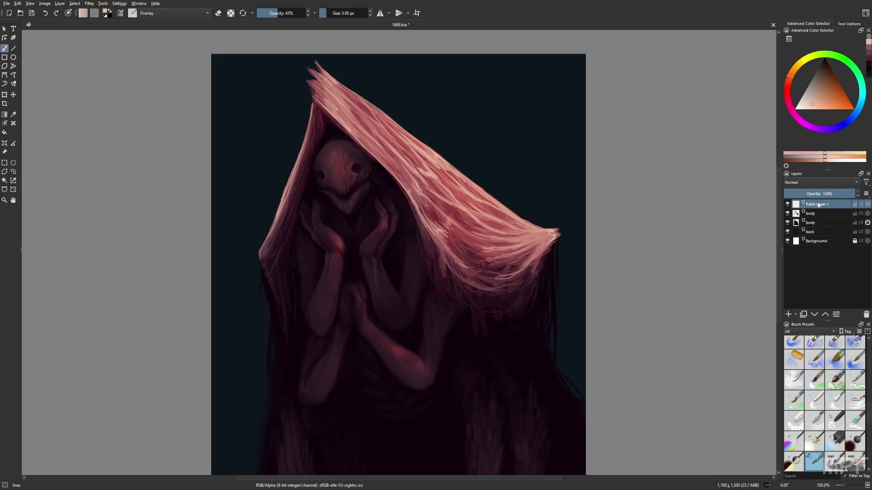
double_click(816, 205)
type("screen")
left_click(820, 182)
left_click(810, 208)
Step: Brush a soft peach haze in Normal mode into the background above the hood's long slope
right_click(679, 236)
left_click(694, 188)
left_click(182, 14)
left_click(156, 56)
left_click(357, 13)
mouse_move(504, 91)
left_mouse_down()
mouse_move(484, 116)
mouse_move(522, 149)
left_mouse_up()
key("ctrl+minus")
key("m")
left_click_drag(273, 98, 345, 136)
key("m")
Step: Erase part of the haze beside the hood's drooping corner with the Gamer Knife Maybe brush at 21% opacity
right_click(457, 302)
left_click(488, 263)
left_click(267, 13)
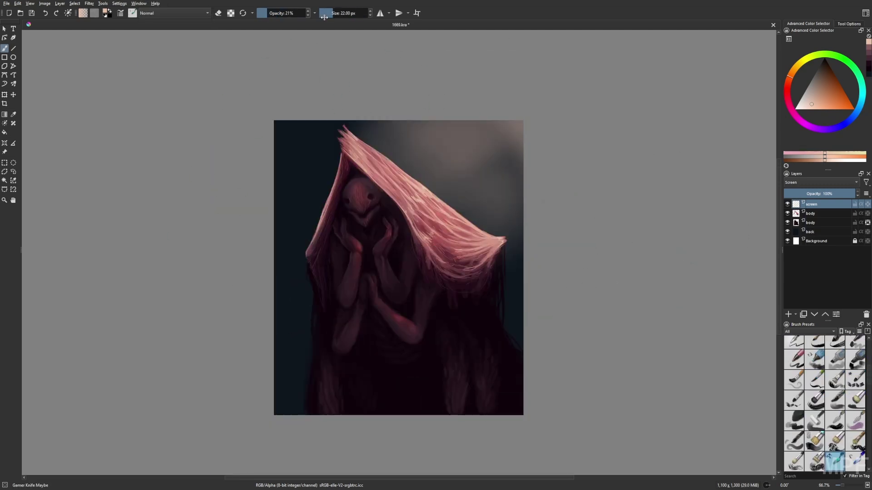
left_click(342, 13)
key("e")
left_click_drag(500, 268, 520, 228)
key("e")
Step: Reshape the haze around the hood's tip and extend it faintly to the narrow side at 9% opacity
left_click(344, 13)
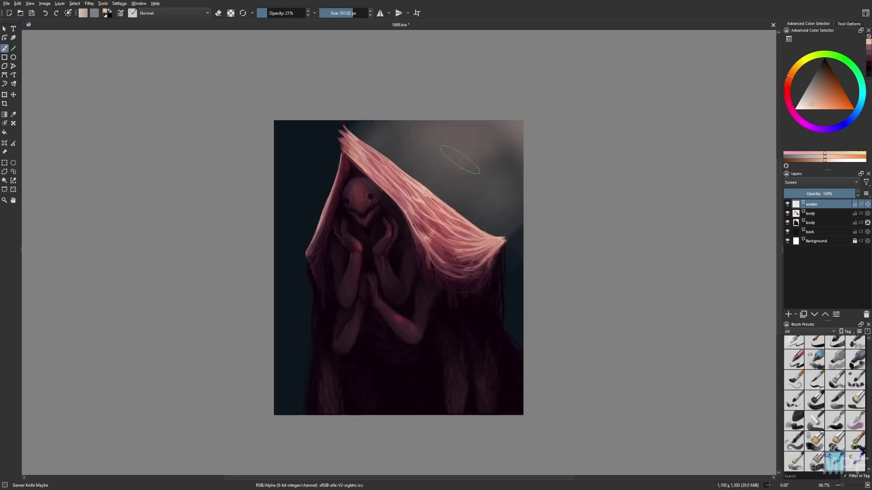
left_click_drag(463, 156, 394, 145)
left_click(261, 13)
key("e")
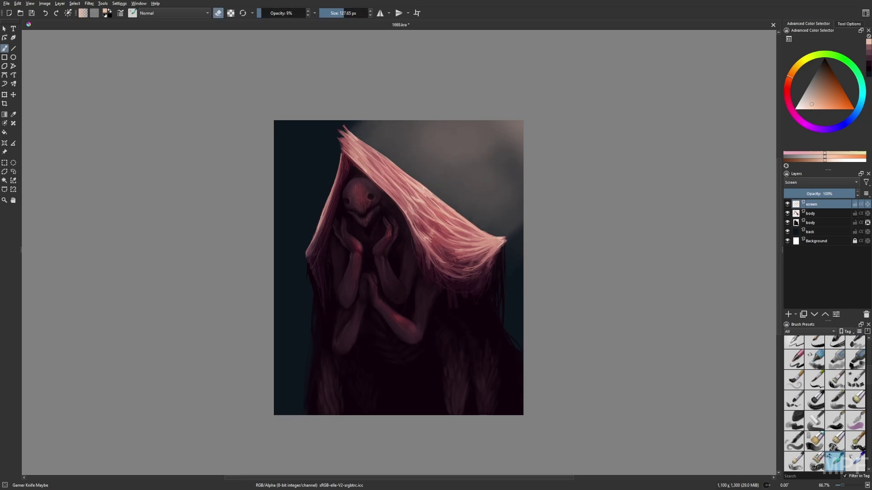
key("e")
mouse_move(283, 154)
left_mouse_down()
mouse_move(372, 127)
mouse_move(292, 156)
left_mouse_up()
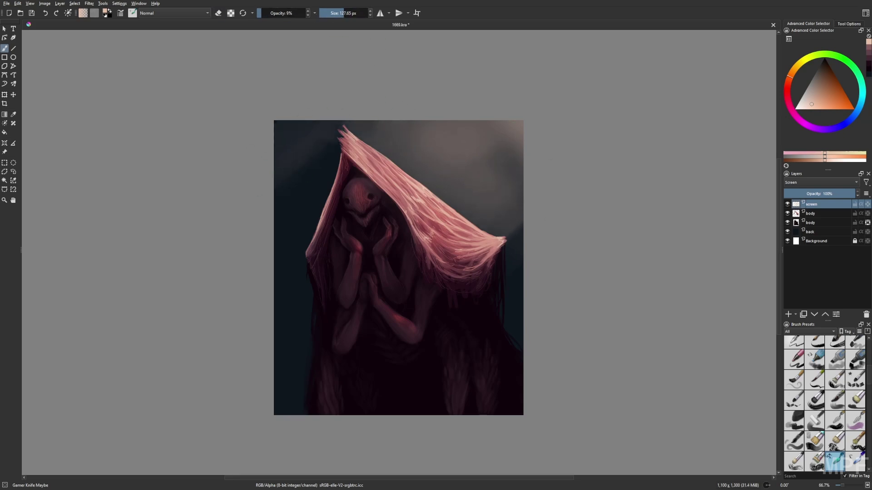
key("m")
left_click_drag(591, 299, 583, 275)
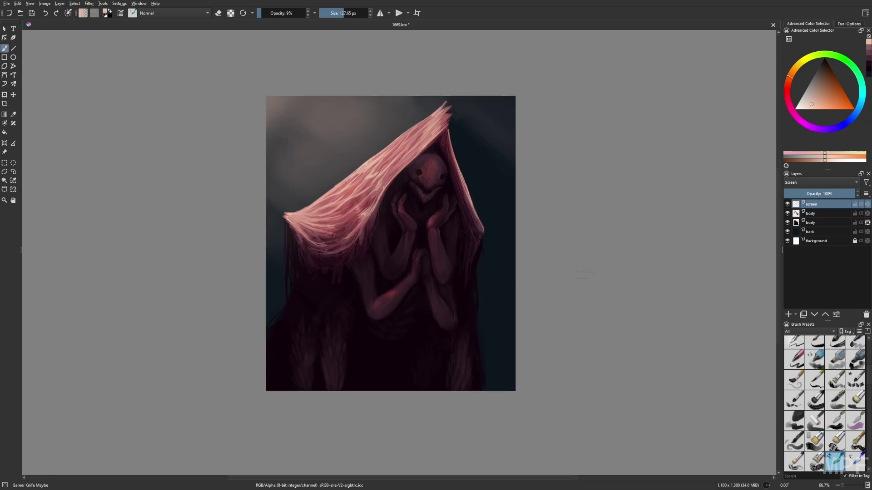
Step: Draw fine Overlay strands in a sampled dusty pink over the lower cloak folds on the upper body layer
left_click(832, 214)
right_click(657, 284)
left_click(625, 315)
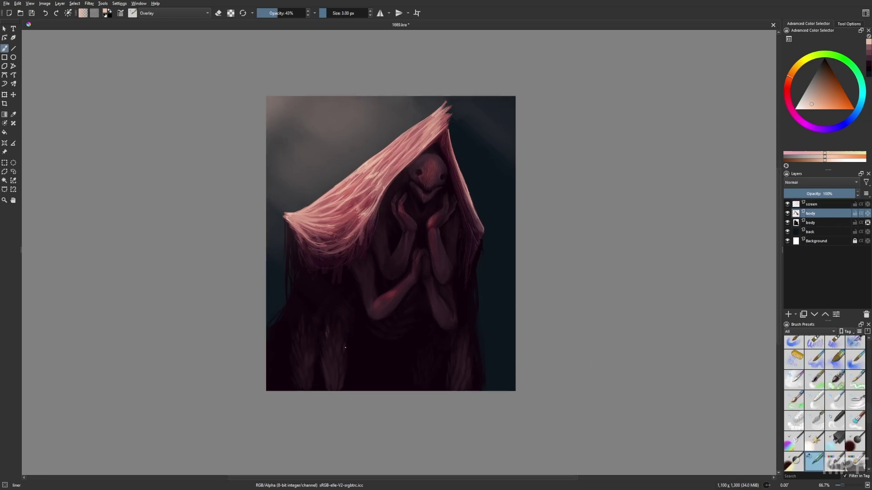
left_click(341, 315, "ctrl")
left_click_drag(326, 340, 325, 346)
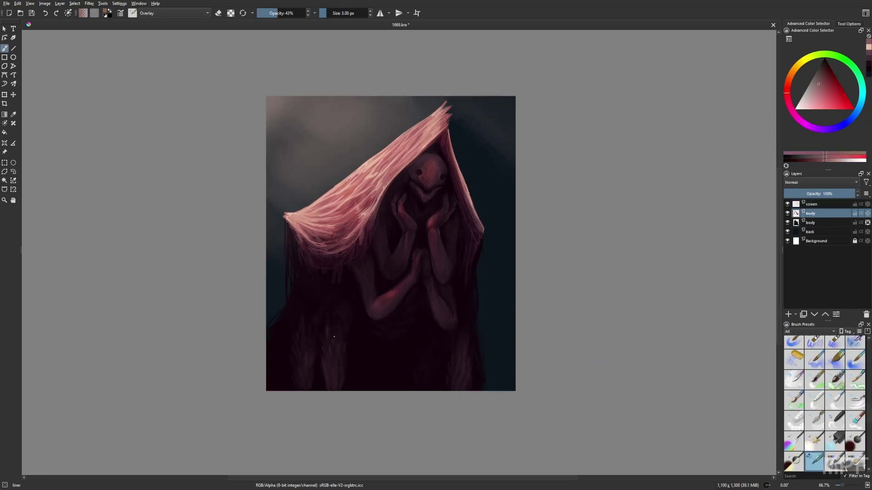
key("slash")
Step: Draw fine peach Overlay strands over the lower cloak folds on the lower body layer with the liner at 70% opacity
right_click(408, 374)
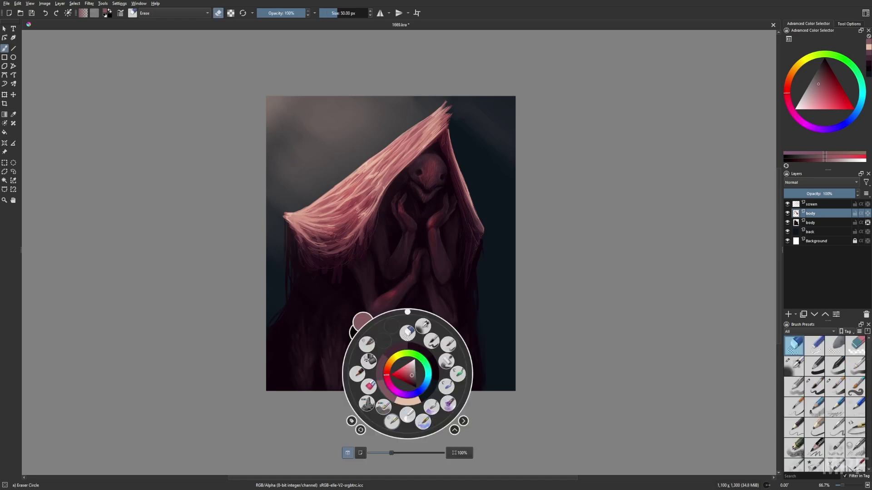
left_click(376, 404)
left_click(832, 223)
left_click_drag(284, 14, 291, 13)
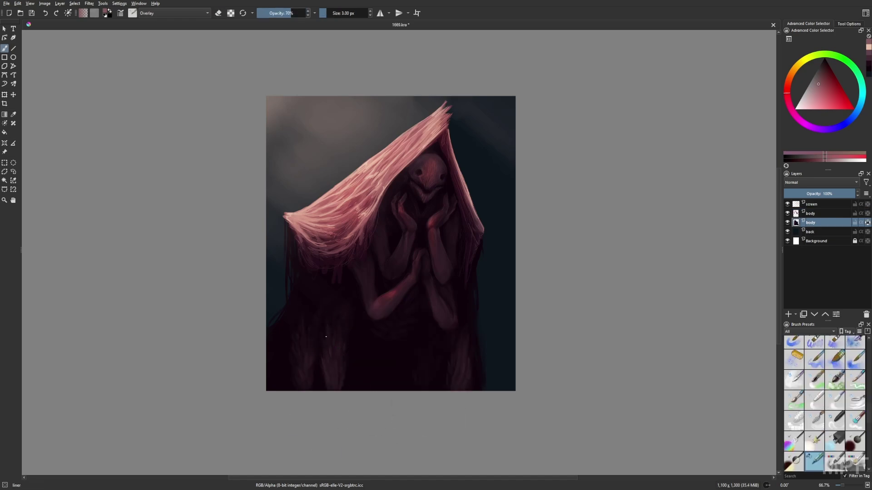
right_click(329, 331)
left_click(350, 348)
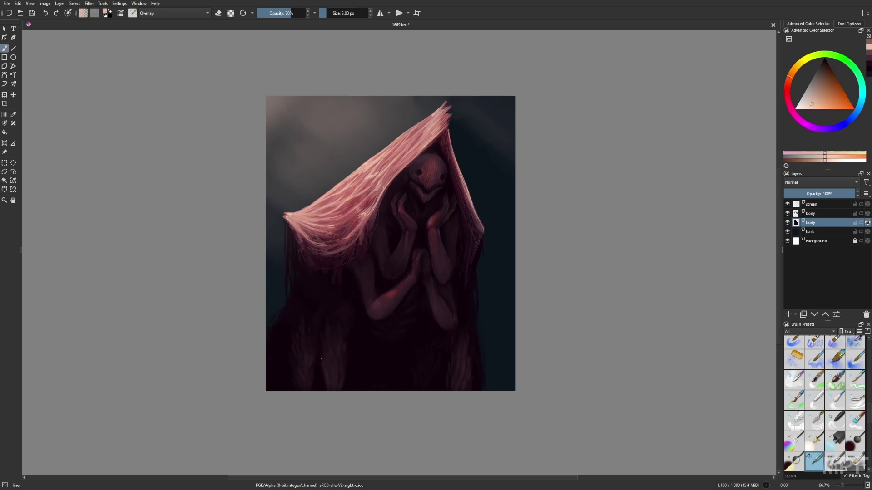
left_click_drag(333, 344, 333, 354)
key("m")
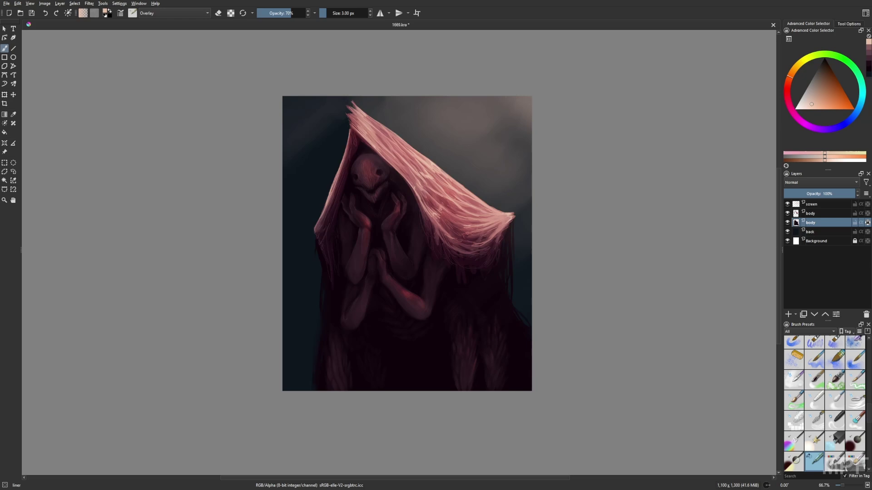
key("m")
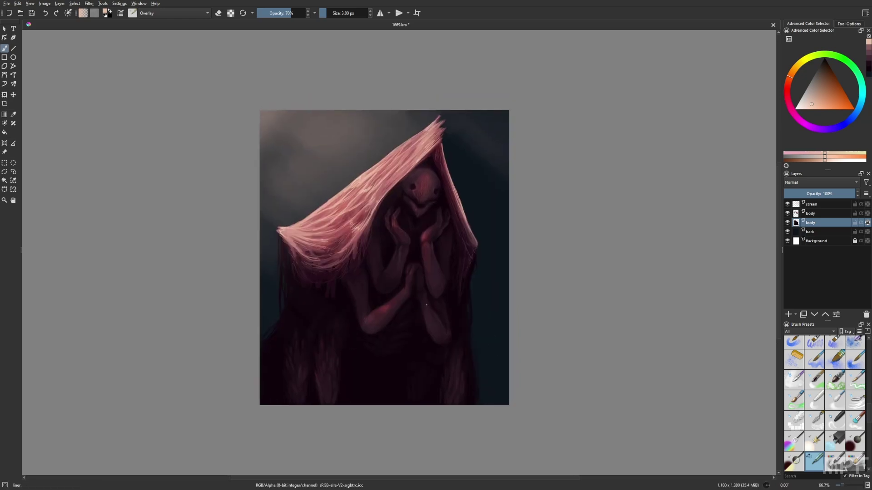
key("m")
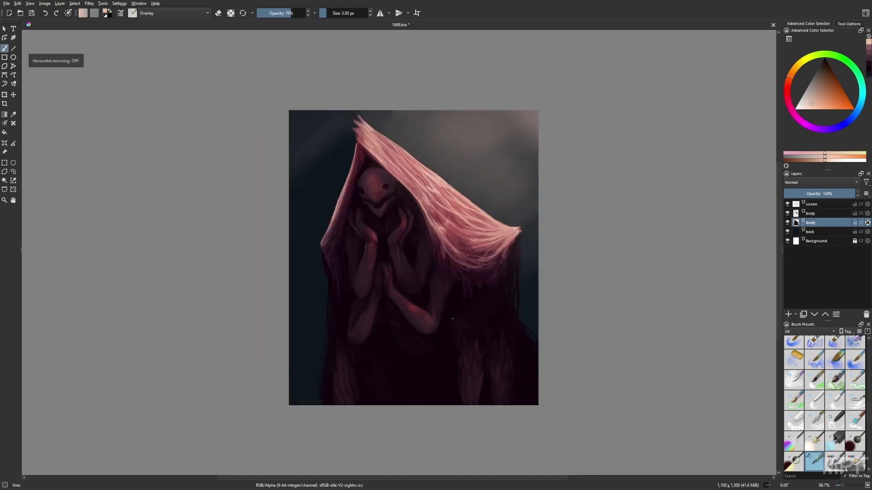
key("m")
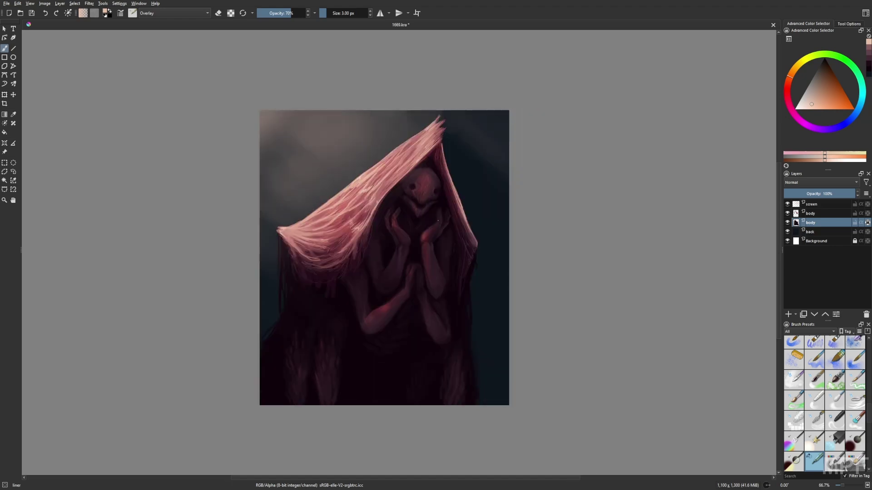
Step: Paint dark purple folds under the hood's drooping edge on the upper body layer with the original rock brush, Normal mode, 100% opacity
right_click(677, 277)
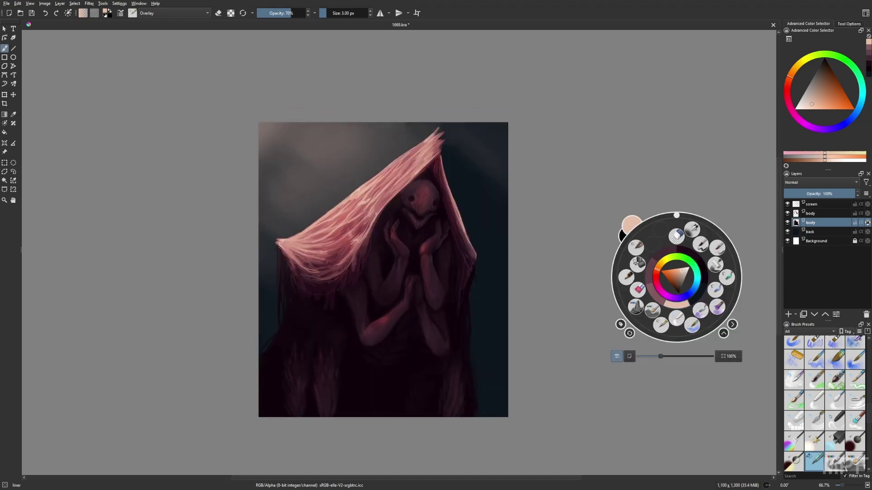
left_click(810, 213)
left_click(175, 13)
left_click(176, 65)
left_click(305, 13)
right_click(313, 291)
right_click(328, 295)
right_click(334, 301)
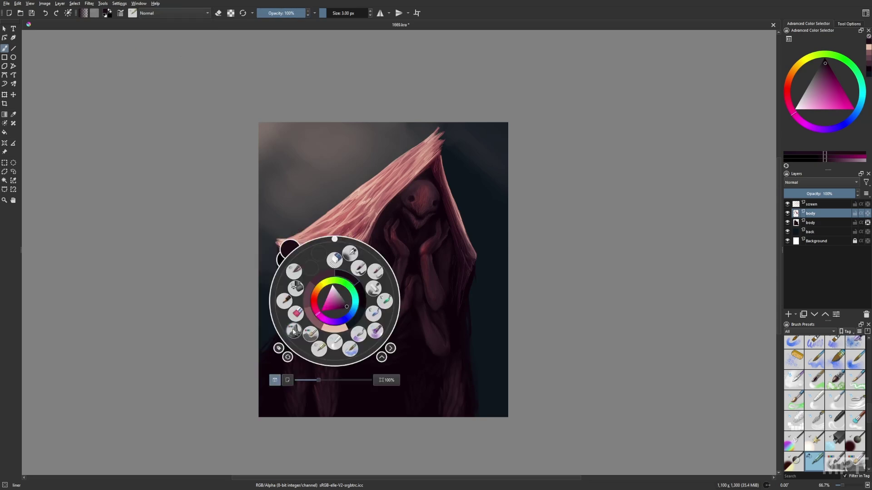
left_click(298, 288)
mouse_move(305, 287)
left_mouse_down()
mouse_move(331, 289)
mouse_move(312, 298)
left_mouse_up()
left_click(356, 305, "ctrl")
key("bracketleft")
left_click_drag(288, 266, 295, 290)
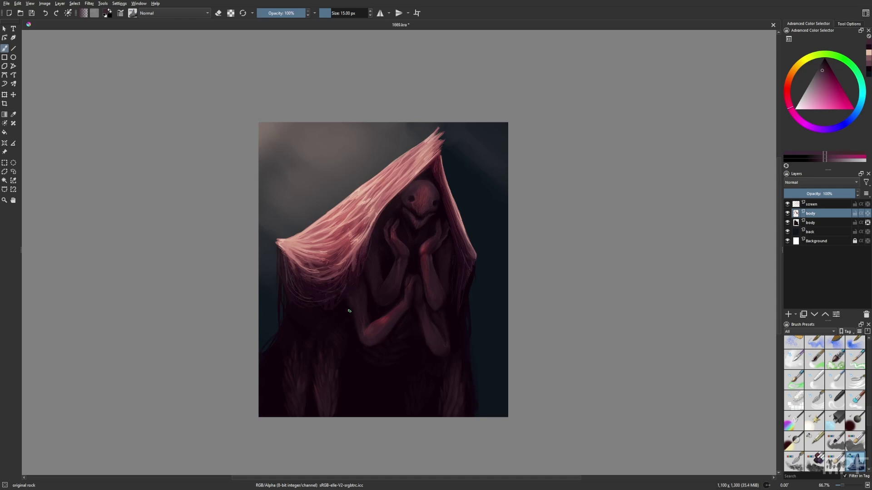
Step: Add dark strands to the lower end of the hood's narrow side in a sampled purple
key("m")
right_click(499, 314)
right_click(499, 315)
left_click(328, 275, "ctrl")
left_click_drag(324, 265, 329, 274)
key("e")
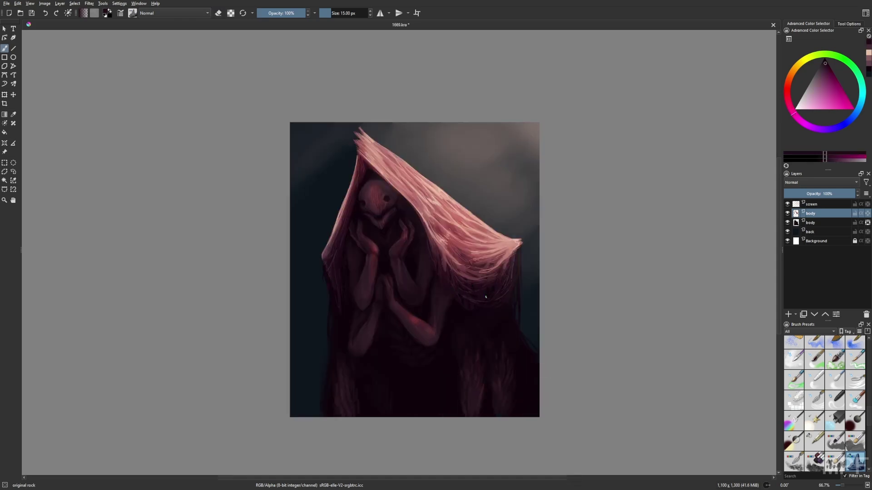
Step: Clean up the inner edge of the hood's long slope beside the face
key("m")
right_click(470, 245)
left_click(422, 201)
key("e")
mouse_move(381, 217)
left_mouse_down()
mouse_move(424, 169)
mouse_move(434, 204)
mouse_move(433, 171)
mouse_move(389, 203)
mouse_move(435, 160)
left_mouse_up()
Step: Draw a thin peach rim line along the hood's inner edge with the 3 px liner at 100% opacity
left_click(425, 169, "ctrl")
right_click(446, 269)
left_click(468, 323)
right_click(468, 298)
left_click(438, 336, "ctrl")
left_click(427, 168, "ctrl")
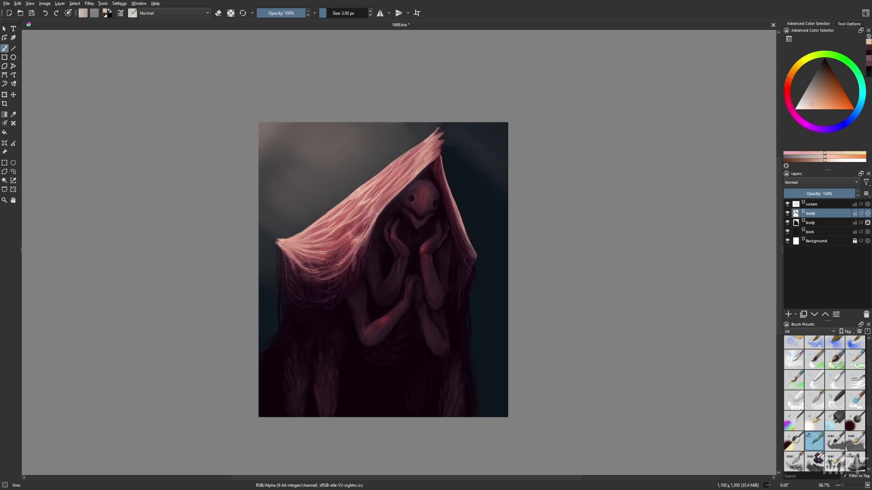
Step: Draw fine strands down the hood's narrow side in sampled dark purple and dusty pink
left_click(448, 163, "ctrl")
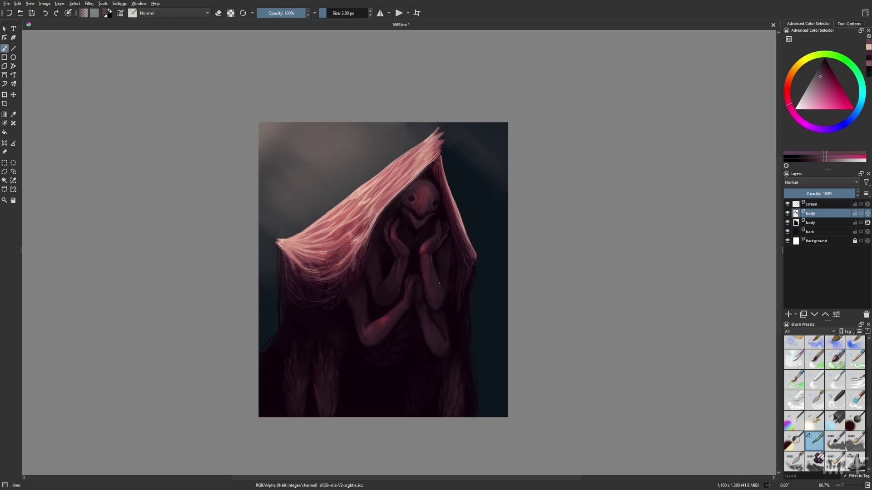
right_click(469, 242)
left_click(466, 237)
right_click(470, 227)
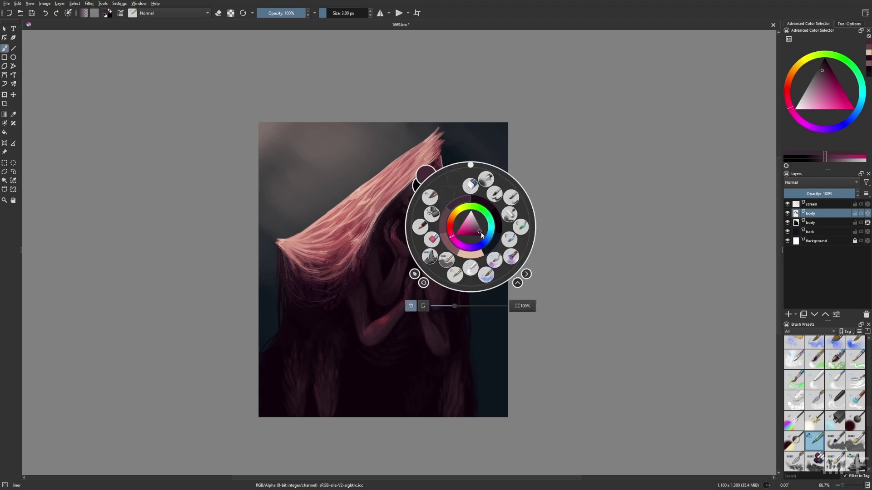
left_click(467, 222)
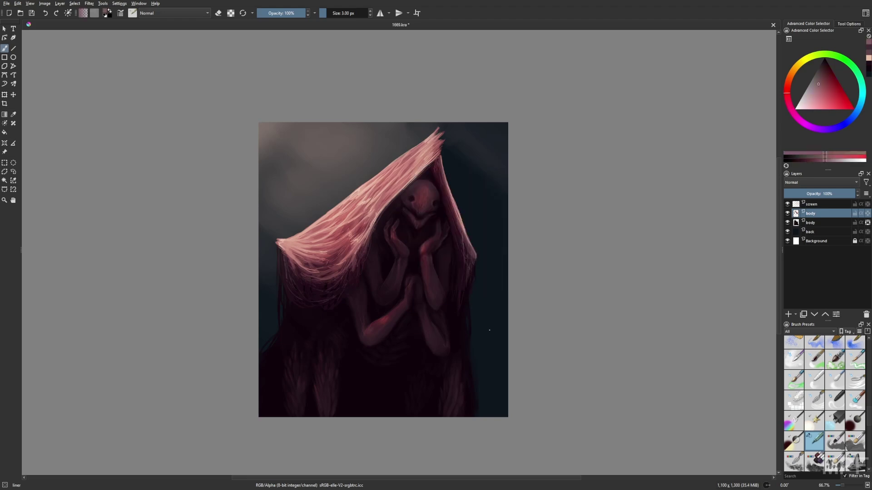
Step: Draw thin peach highlight strands along the outer edge of the hood's long slope
right_click(391, 285)
left_click(401, 258)
left_click_drag(289, 239, 303, 231)
left_click_drag(299, 234, 350, 196)
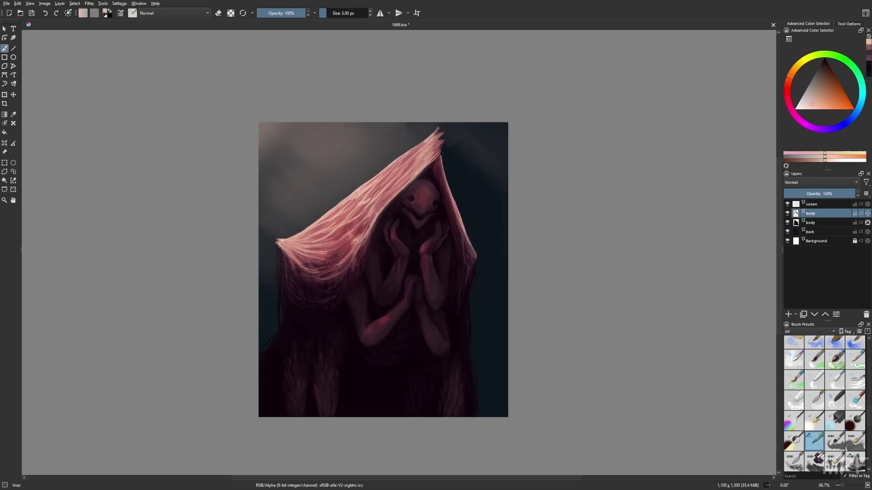
key("m")
key("1")
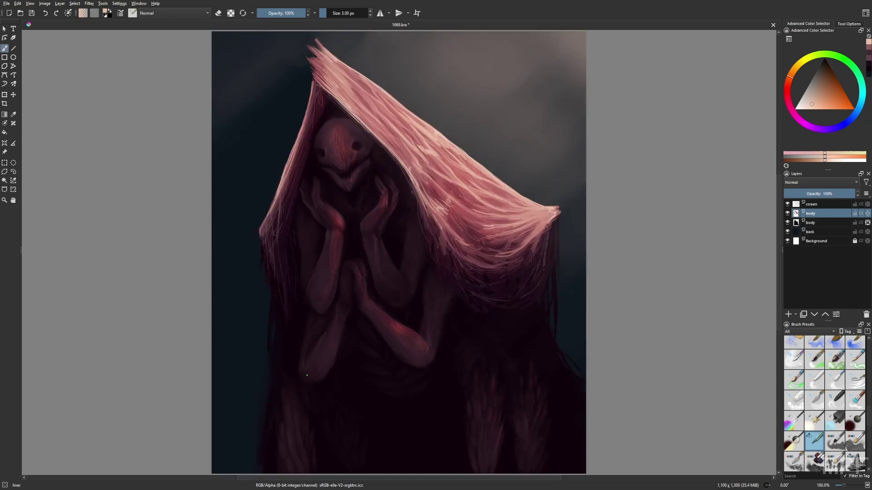
Step: Lock the back layer's transparency and paint near-black WaterC Spread strokes into the background beside the hood's narrow side
left_click(836, 231)
left_click(867, 232)
right_click(683, 281)
left_click(673, 256)
left_click(645, 296)
left_click_drag(545, 254, 568, 206)
left_click(344, 14)
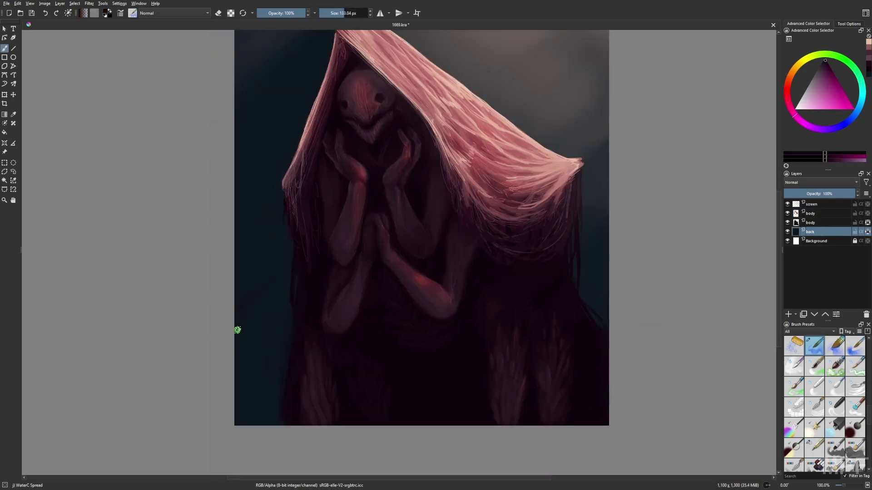
mouse_move(231, 429)
left_mouse_down()
mouse_move(275, 251)
mouse_move(284, 325)
mouse_move(326, 212)
mouse_move(270, 224)
left_mouse_up()
Step: Darken the background on both sides of the creature with a larger WaterC Spread brush
key("m")
key("minus")
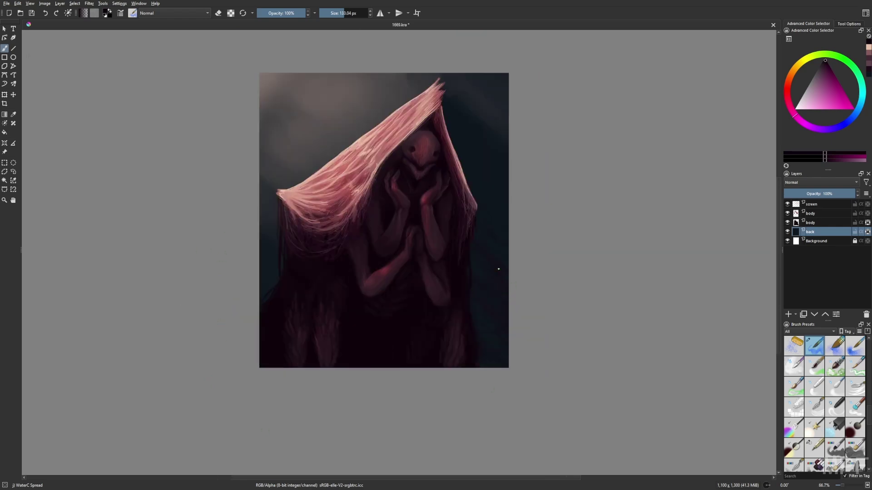
left_click_drag(498, 270, 443, 303)
left_click(347, 13)
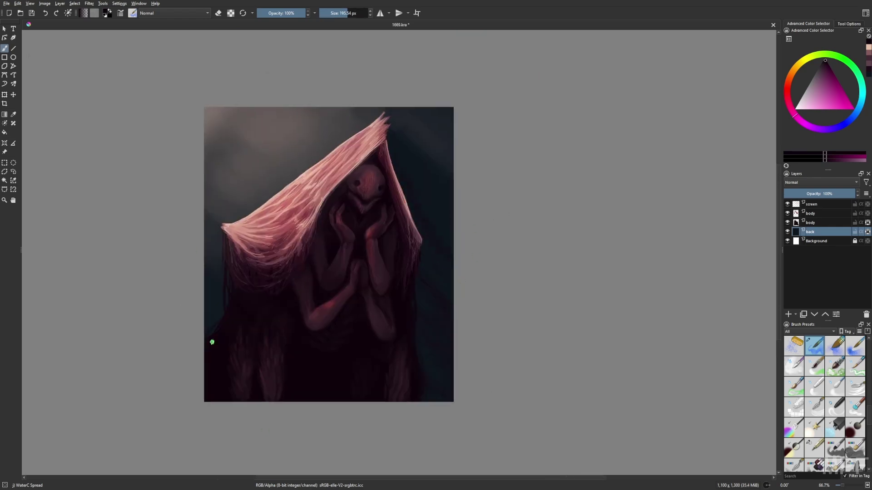
mouse_move(211, 342)
left_mouse_down()
mouse_move(418, 399)
mouse_move(418, 247)
mouse_move(399, 146)
left_mouse_up()
Step: Airbrush a soft peach haze on the screen layer around the hood's tip and narrow side at 42% opacity
left_click(822, 213)
right_click(568, 250)
left_click(583, 298)
key("e")
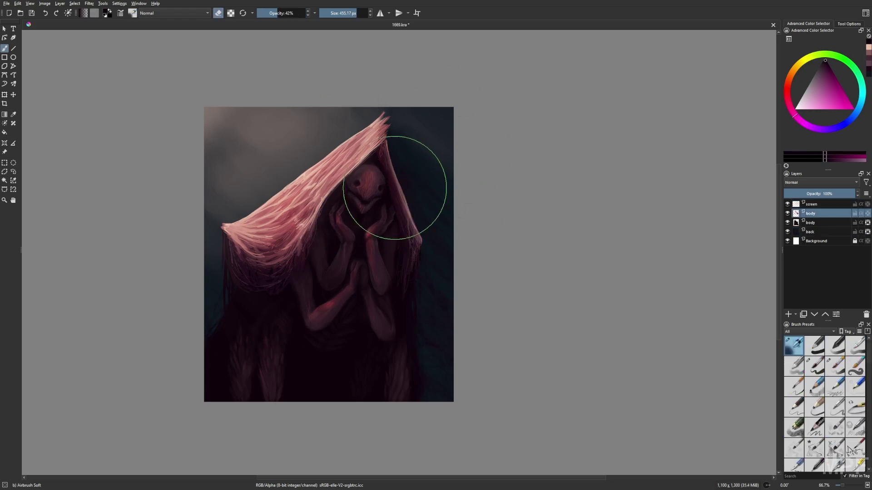
key("Page_Up")
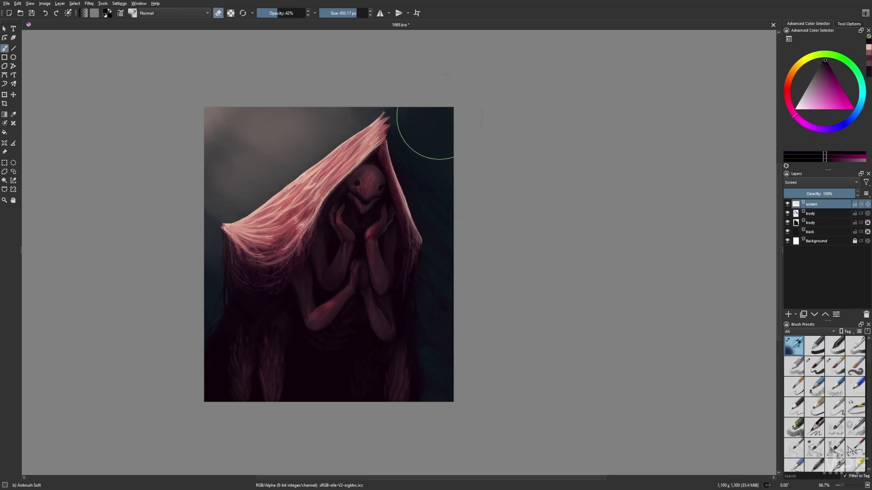
key("e")
key("x")
left_click_drag(363, 113, 461, 196)
key("m")
right_click(582, 180)
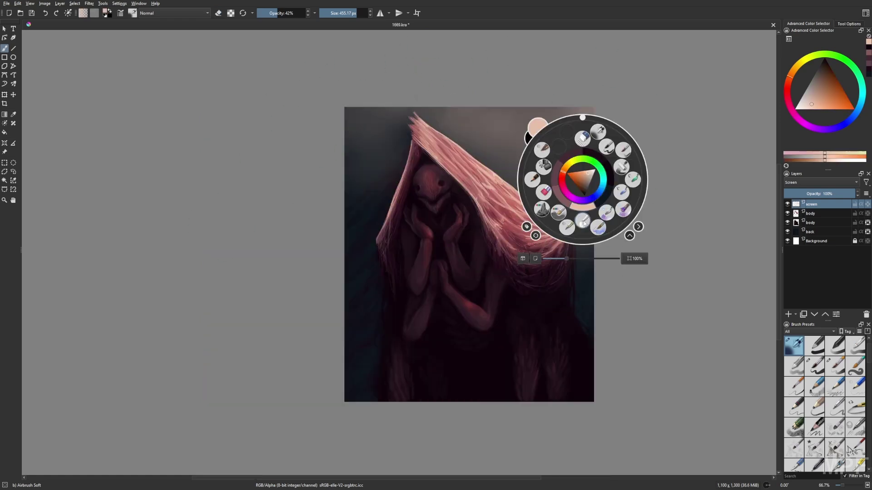
Step: Soften the peach haze around the hood with the Blender Basic brush at 24% opacity, checking the mirrored canvas
left_click(583, 222)
key("m")
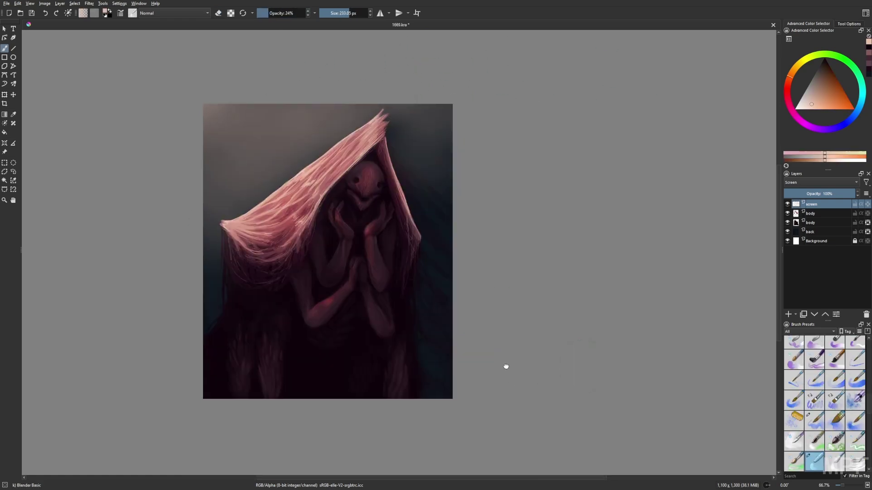
key("m")
scroll(506, 366, "up", 2)
left_click_drag(522, 384, 402, 391)
Step: Paint near-black WaterC Spread strokes on the back layer beside the creature, below the hood's long slope
left_click(811, 223)
right_click(623, 273)
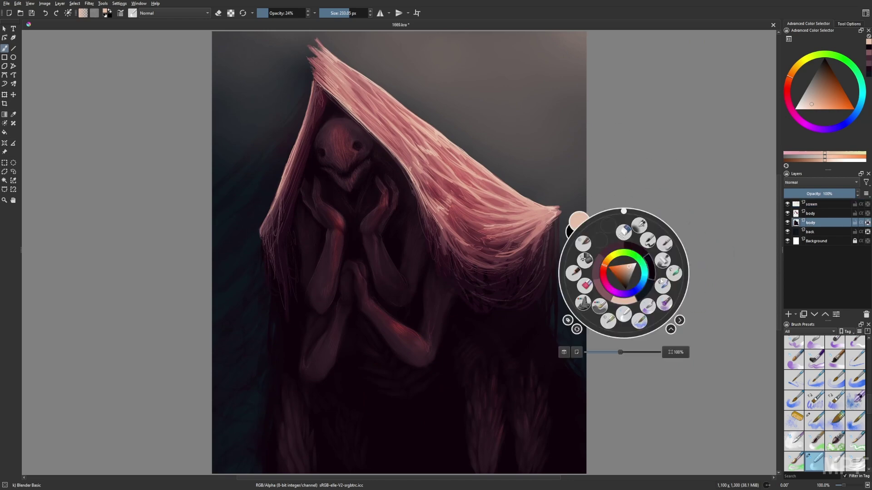
key("Page_Down")
key("d")
left_click(661, 282)
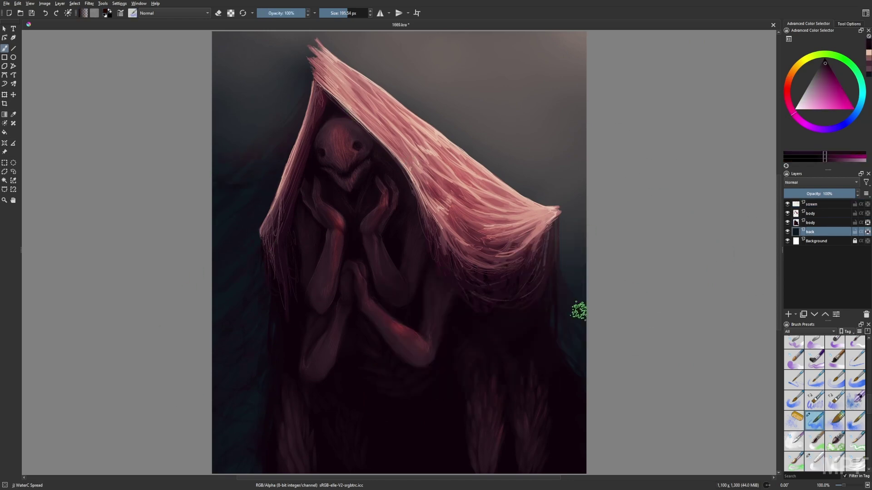
right_click(637, 336)
Step: Airbrush near-black shadow over the lower body layer beneath the hood's strands with Airbrush Soft at 93% opacity
key("Page_Up")
right_click(663, 324)
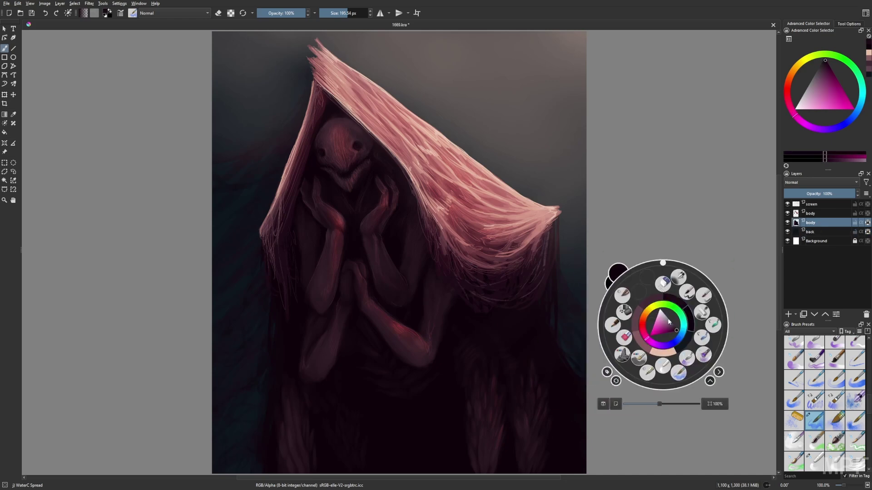
left_click(702, 312)
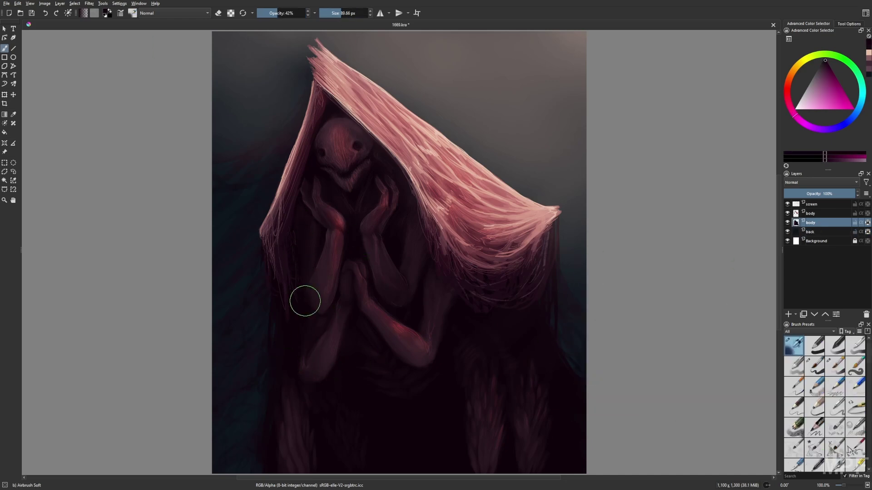
left_click(302, 13)
left_click(349, 13)
left_click(342, 13)
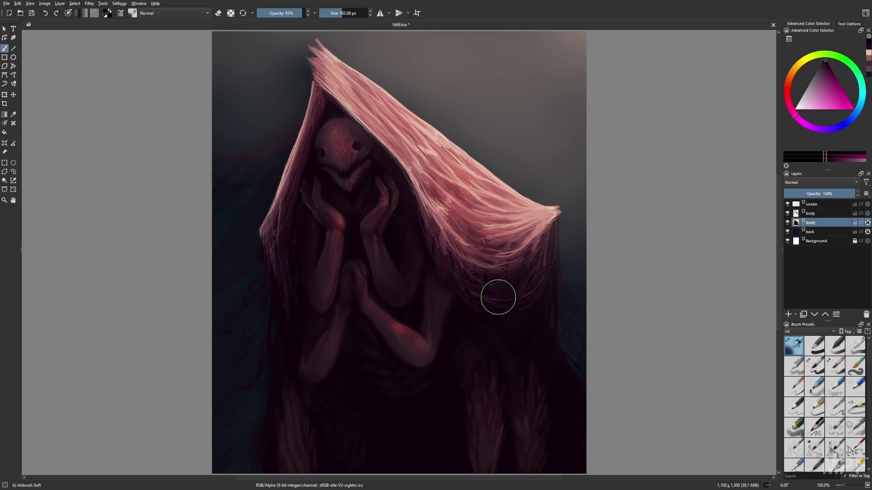
Step: Refine the dark edges around the head and inner hood with near-black Basic-5 Size Opacity strokes, checking the mirrored canvas
key("slash")
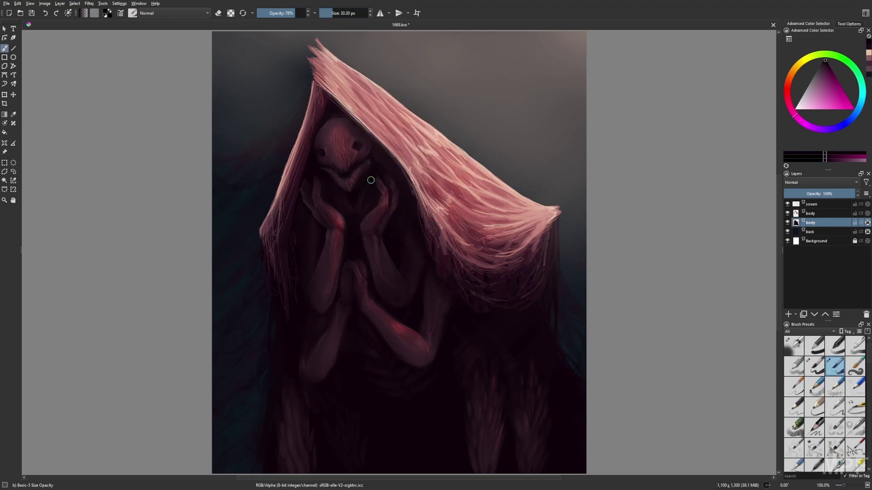
key("m")
key("bracketleft")
key("bracketleft")
key("bracketleft")
key("bracketleft")
key("bracketleft")
key("bracketleft")
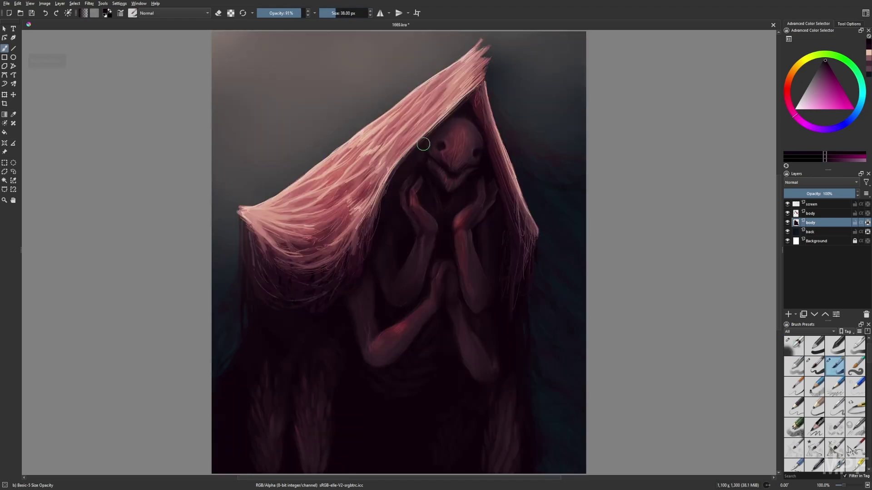
key("m")
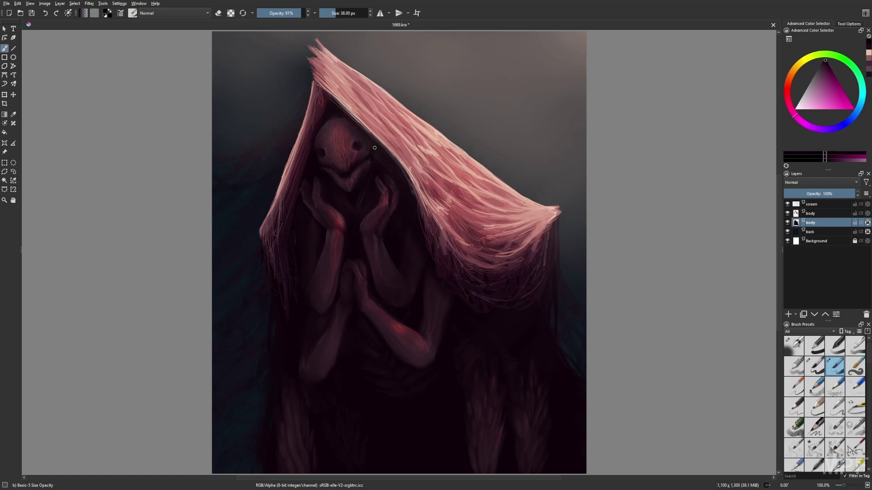
key("bracketleft")
key("bracketleft")
key("bracketleft")
key("bracketleft")
Step: Scatter peach WaterC Special Splats at 36% opacity on the screen layer across the background above the hood's long slope
left_click(816, 207)
scroll(812, 408, "down", 10)
left_click(794, 462)
left_click(868, 53)
left_click(275, 13)
left_click(342, 13)
left_click_drag(447, 87, 576, 82)
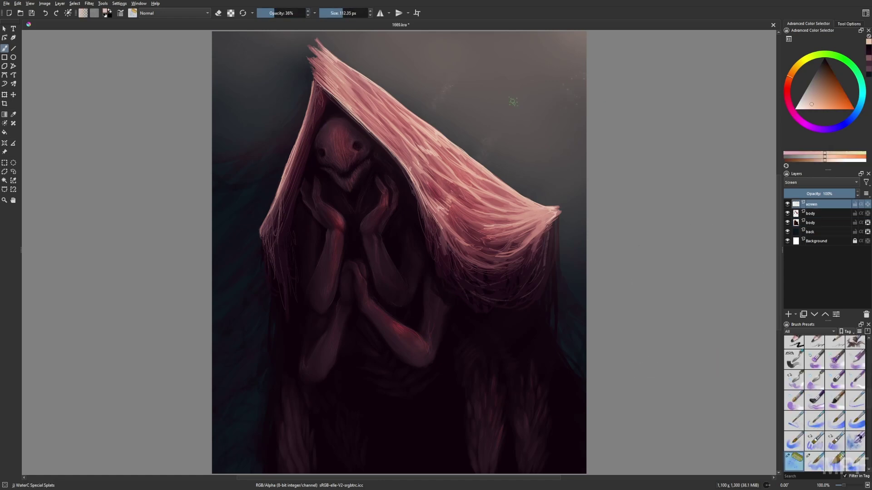
left_click_drag(513, 101, 512, 123)
left_click_drag(541, 61, 373, 64)
Step: Set the splat brush's blending mode to Color Dodge and its size to 27.20 px
left_click(173, 14)
left_click(163, 44)
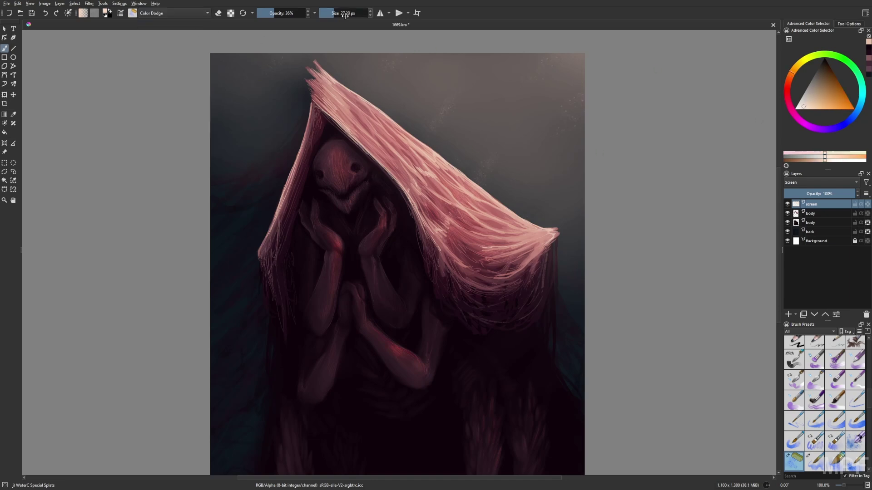
left_click(334, 14)
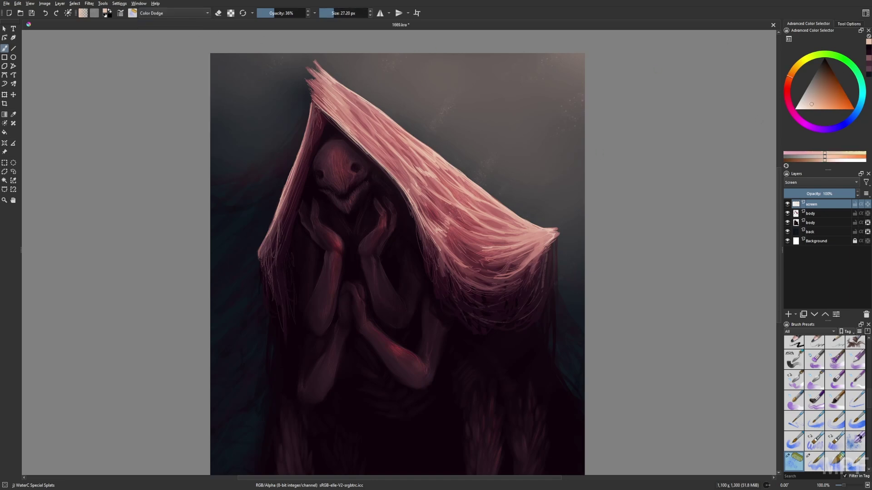
Step: Paint diagonal peach light rays above the hood's long slope using Airbrush Soft in Color Dodge at 27% opacity, about 175 px
right_click(375, 109)
left_click(339, 74)
left_click(196, 13)
left_click(168, 30)
left_click(270, 14)
left_click(346, 13)
left_click_drag(540, 68, 395, 118)
left_click_drag(559, 119, 484, 172)
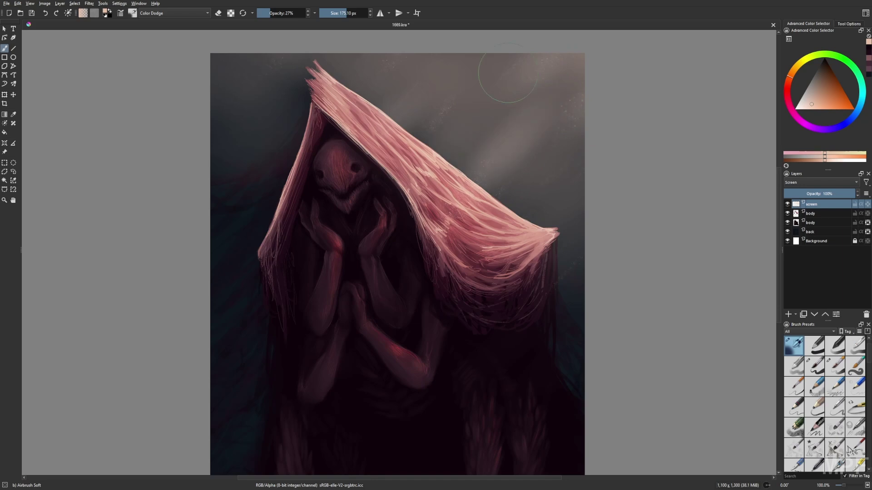
Step: Extend the faint airbrushed light over the lower fur and the background beside the hood's tip, and save the painting
scroll(573, 191, "down", 5)
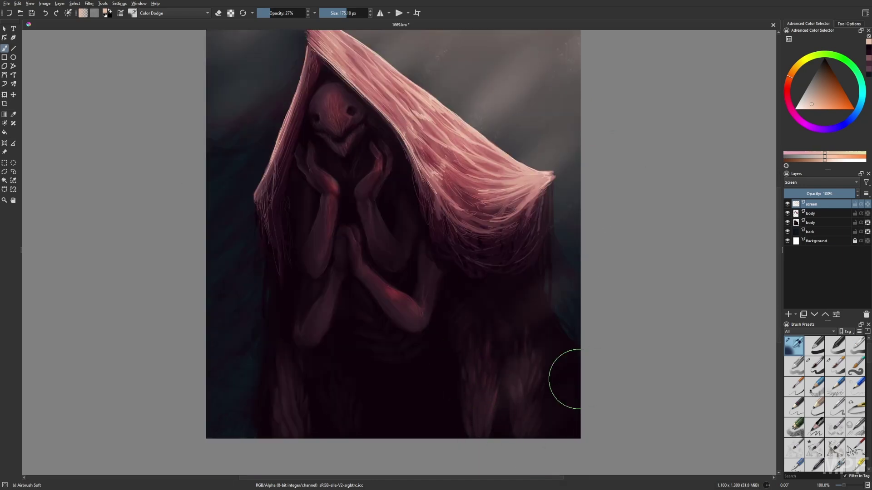
scroll(565, 379, "up", 3)
key("ctrl+s")
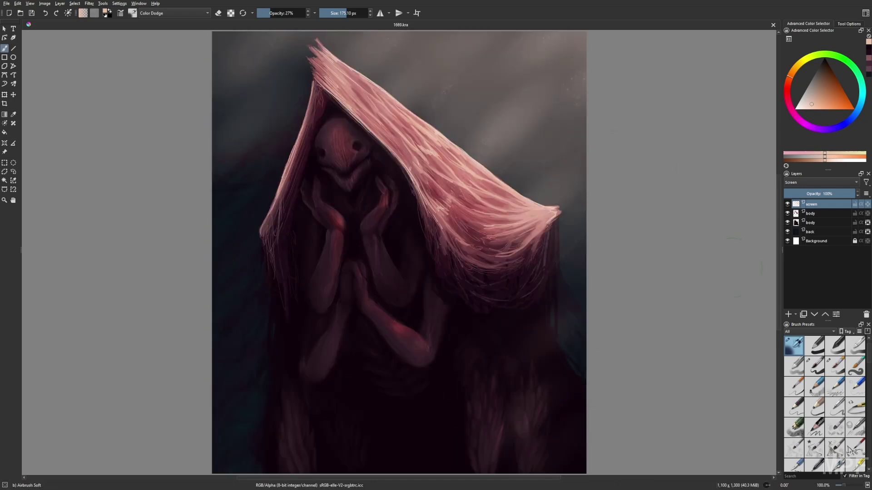